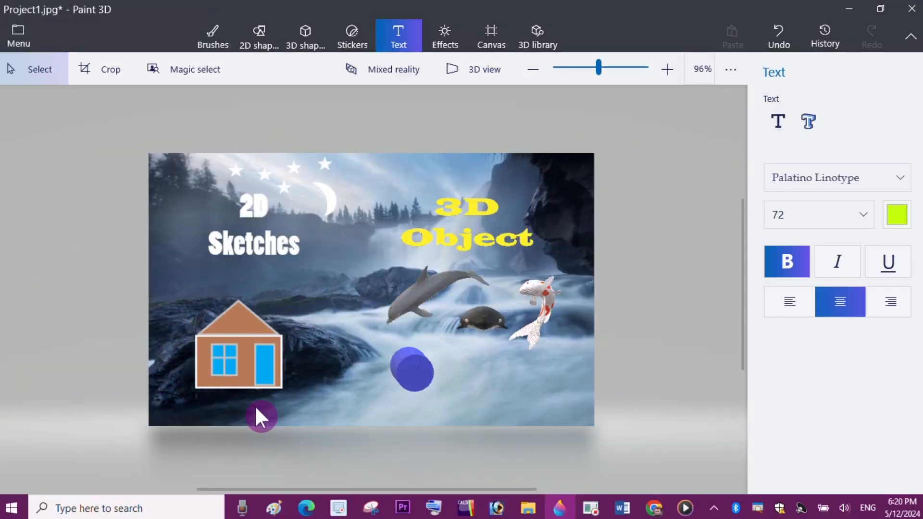
# Select the dolphin, the koi fish and the blue round object in turn to inspect their 3D selection handles.
pyautogui.click(413, 290)
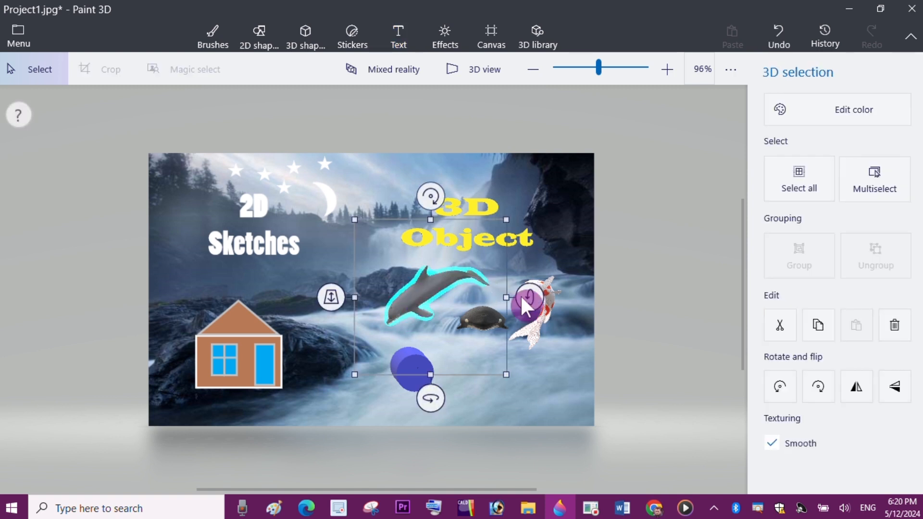
pyautogui.click(551, 318)
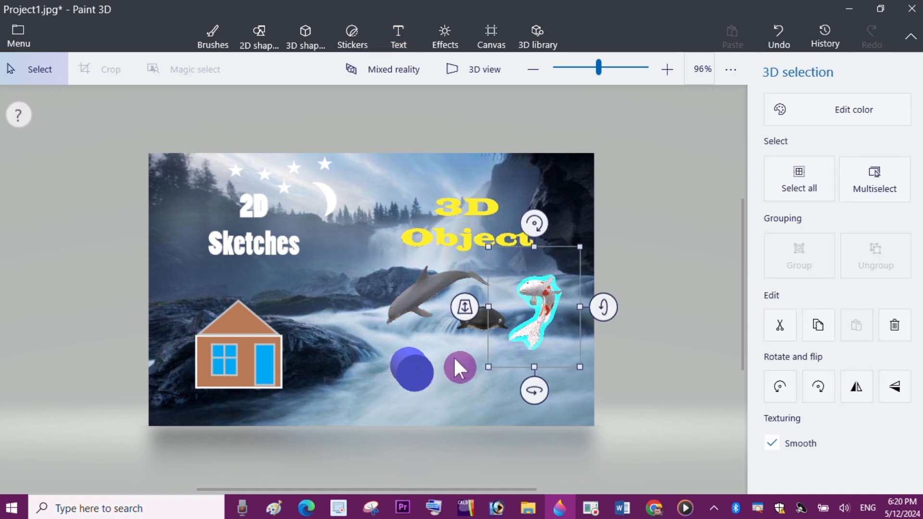
pyautogui.click(413, 367)
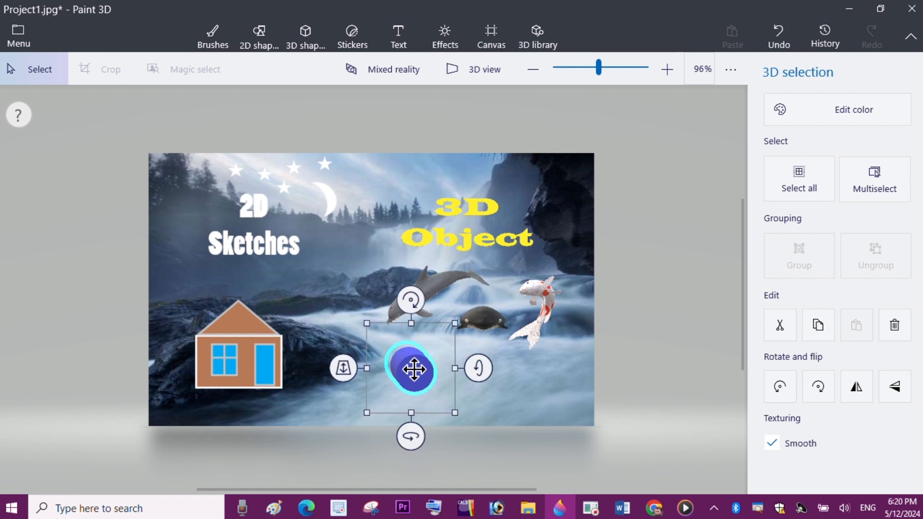
pyautogui.press('ctrl')
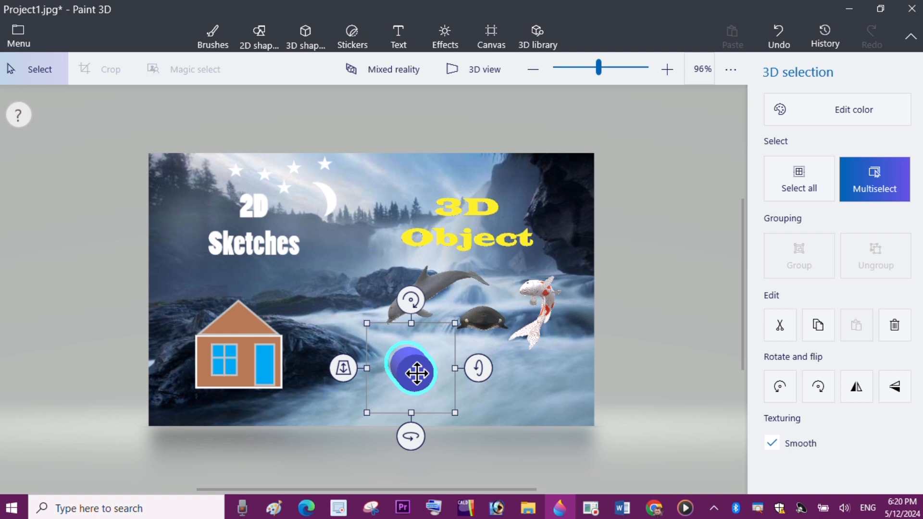
pyautogui.click(560, 397)
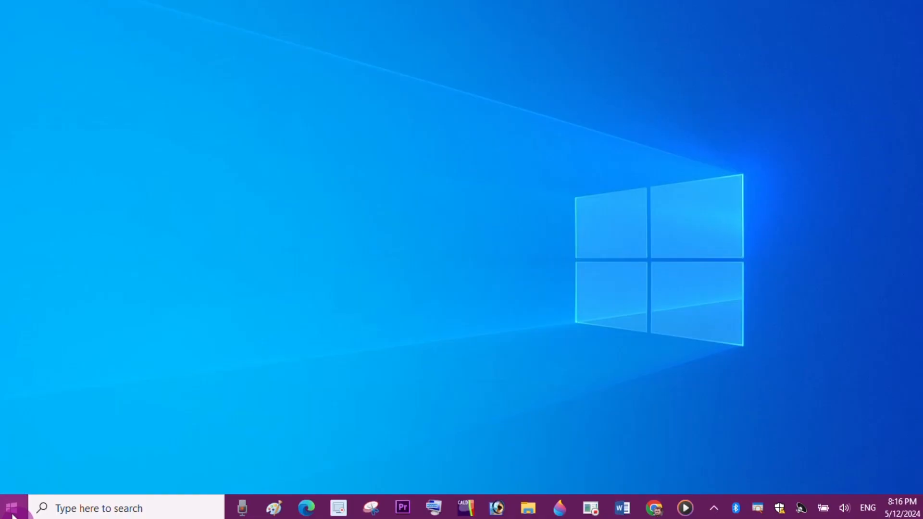
# Find Paint 3D with a Windows search for "paint", launch it and start a new project.
pyautogui.click(12, 509)
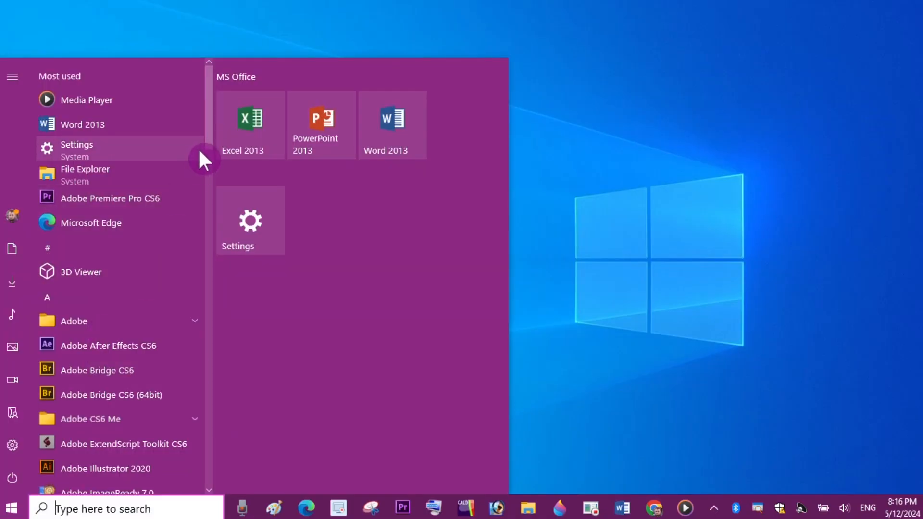
pyautogui.scroll(-1, 202, 149)
pyautogui.moveTo(212, 143); pyautogui.dragTo(228, 379)
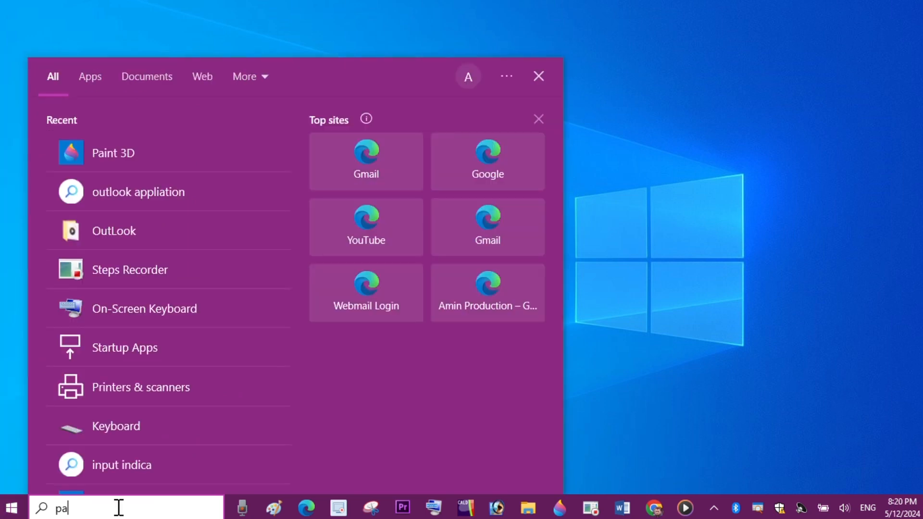
pyautogui.write('int')
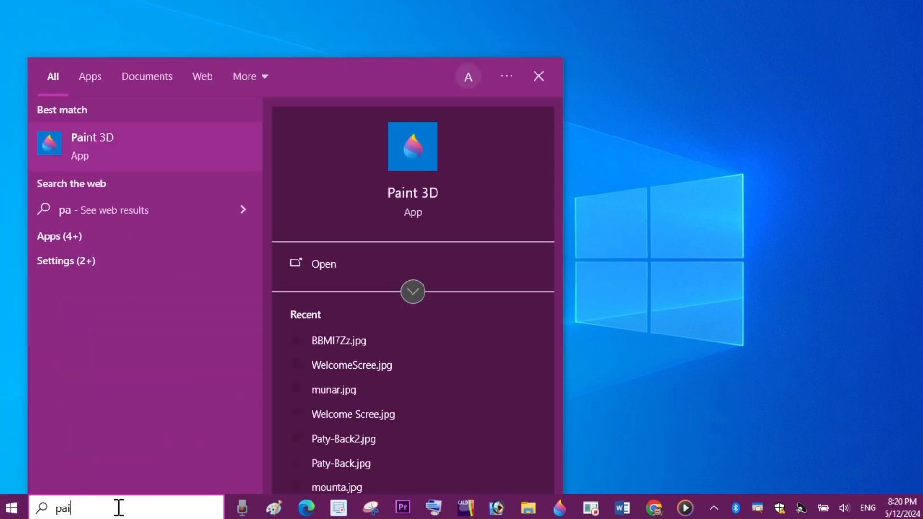
pyautogui.click(107, 151)
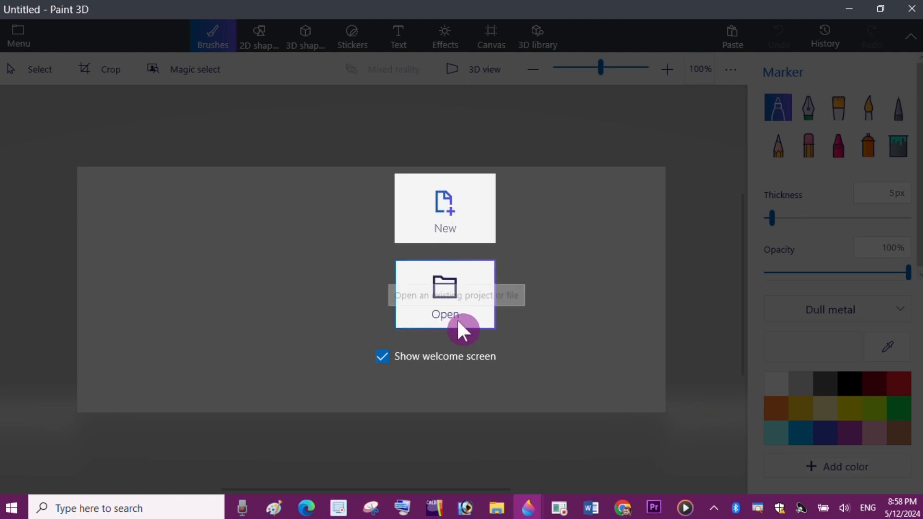
pyautogui.click(448, 218)
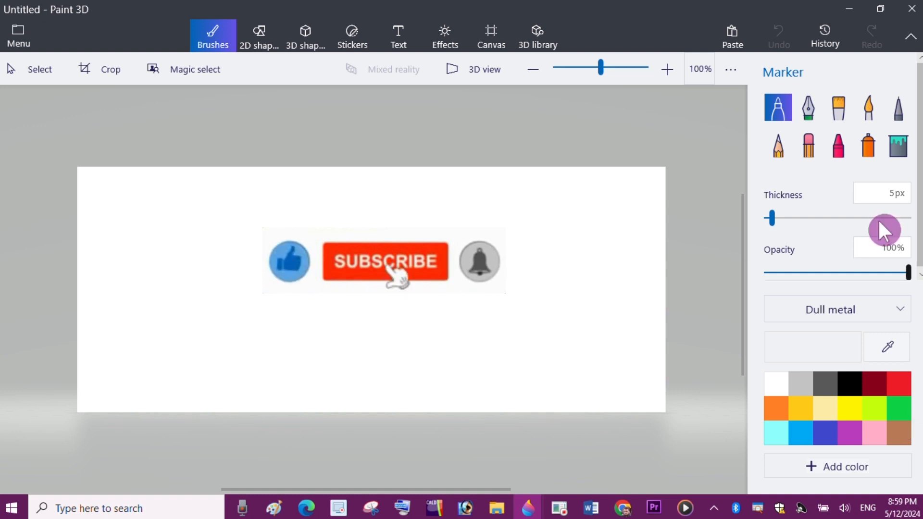
# Look through the available 2D shapes, 3D shapes and sticker textures.
pyautogui.click(272, 44)
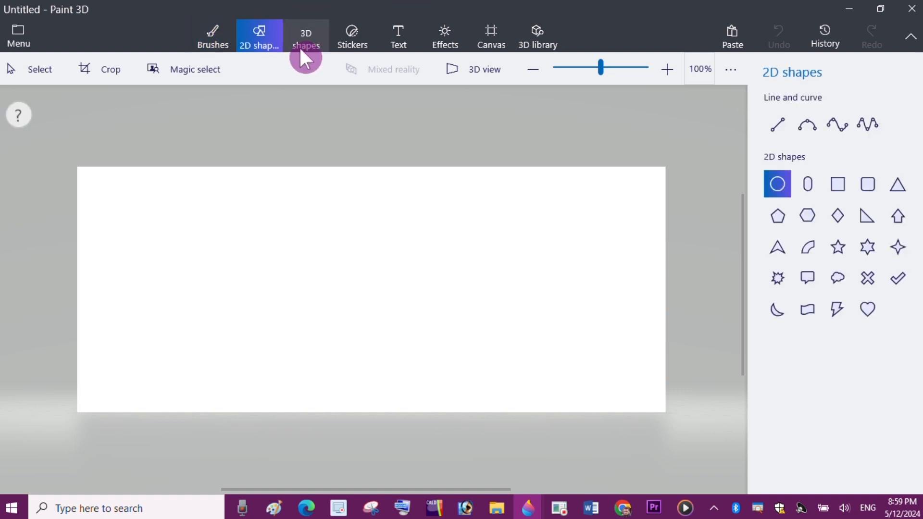
pyautogui.click(305, 45)
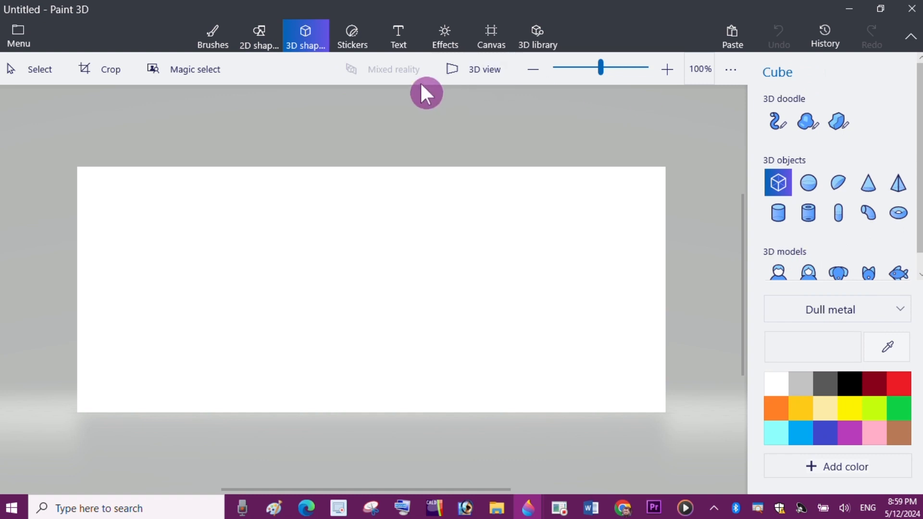
pyautogui.click(350, 44)
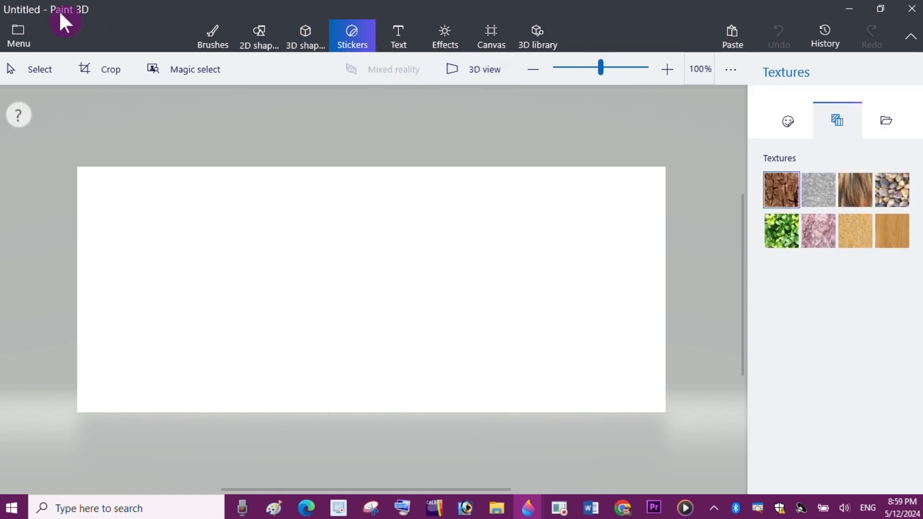
# Turn on the compact view in the settings and return to the canvas.
pyautogui.click(19, 42)
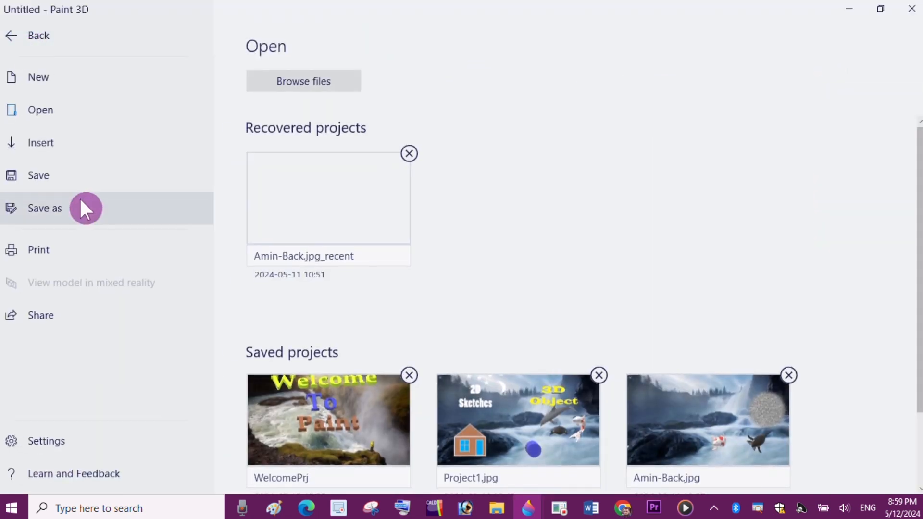
pyautogui.click(48, 441)
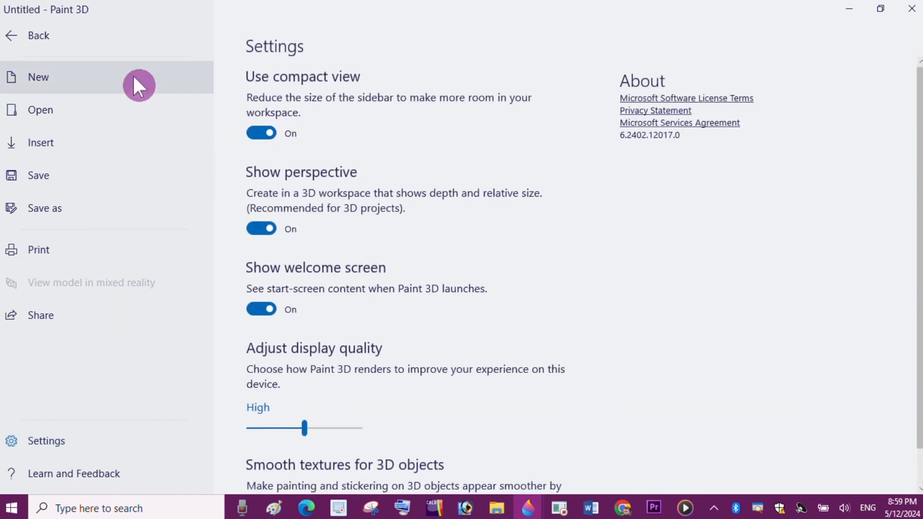
pyautogui.click(16, 36)
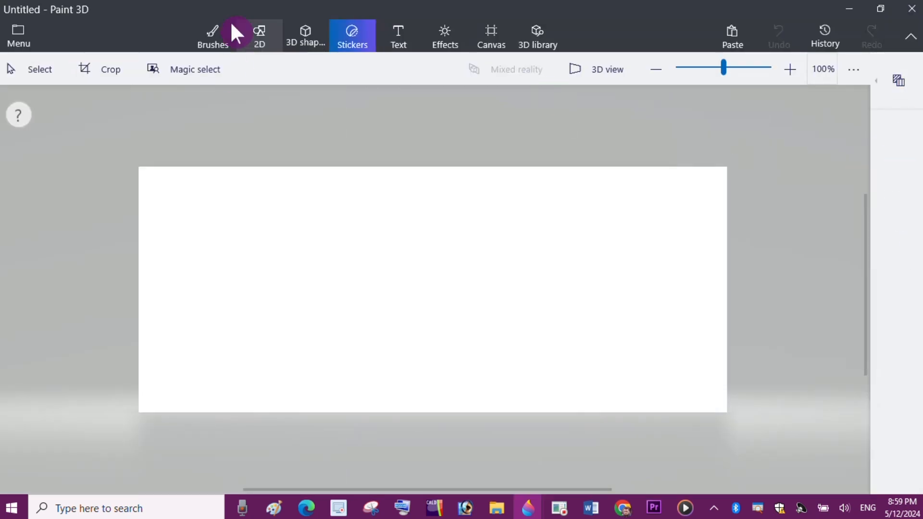
# Turn the compact view off again in the settings and return to the canvas.
pyautogui.click(17, 41)
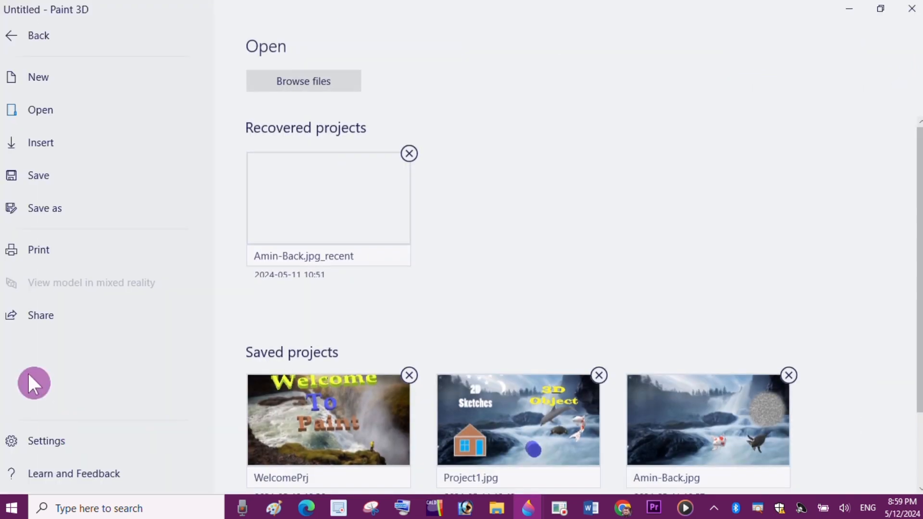
pyautogui.click(47, 442)
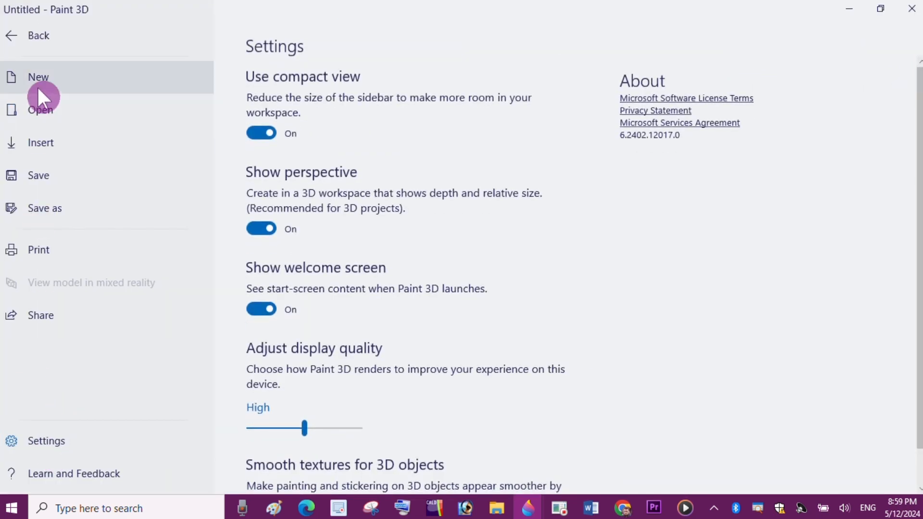
pyautogui.click(252, 134)
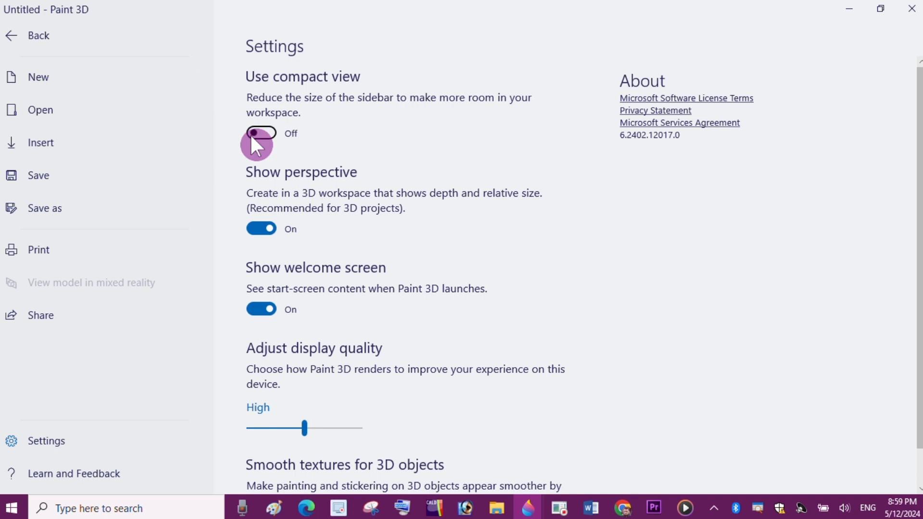
pyautogui.click(13, 40)
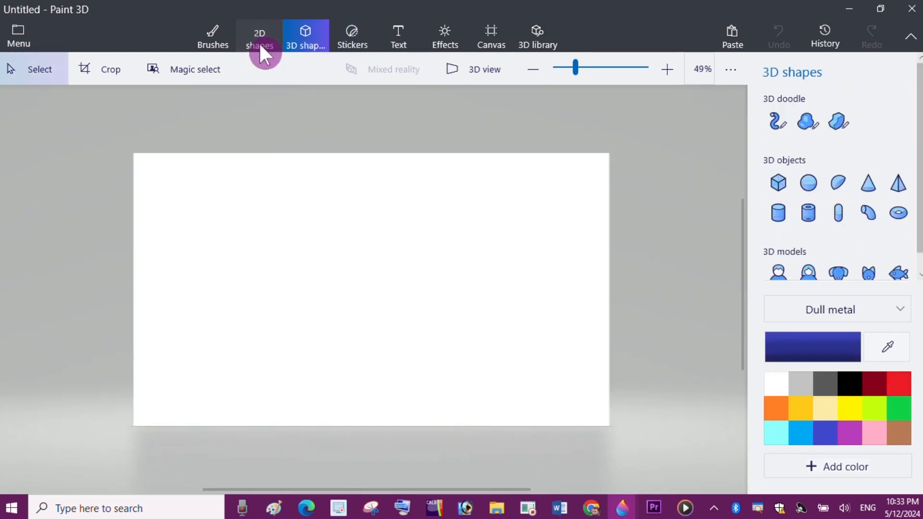
# Draw a tall, upright 2D pill shape with a black outline in the left half of the canvas.
pyautogui.click(260, 43)
pyautogui.click(778, 185)
pyautogui.click(807, 185)
pyautogui.moveTo(207, 224); pyautogui.dragTo(305, 387)
pyautogui.click(330, 306)
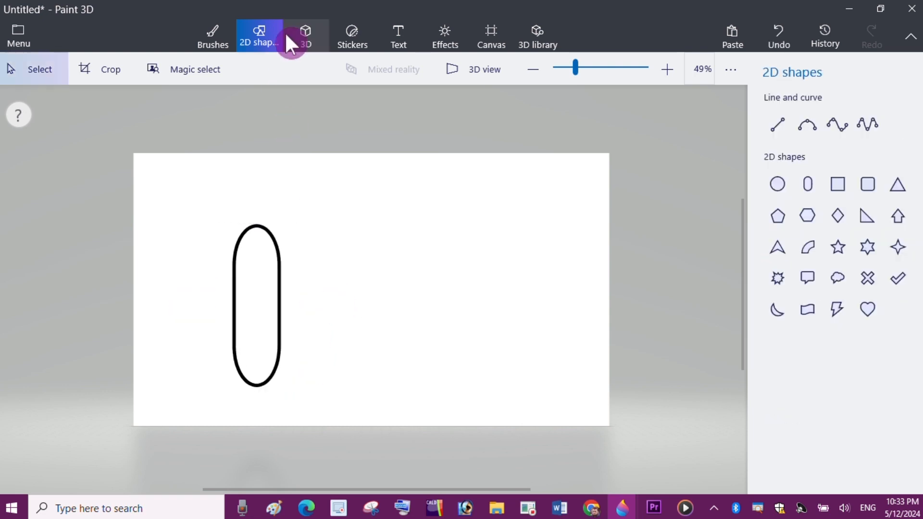
# Draw a tall blue dull-metal 3D cube in the right half of the canvas and deselect it.
pyautogui.click(310, 39)
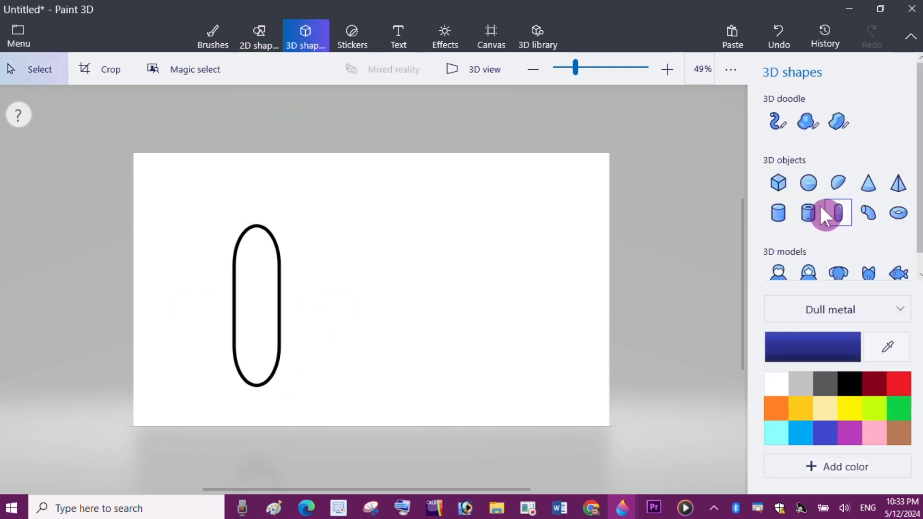
pyautogui.click(776, 187)
pyautogui.moveTo(429, 241); pyautogui.dragTo(525, 365)
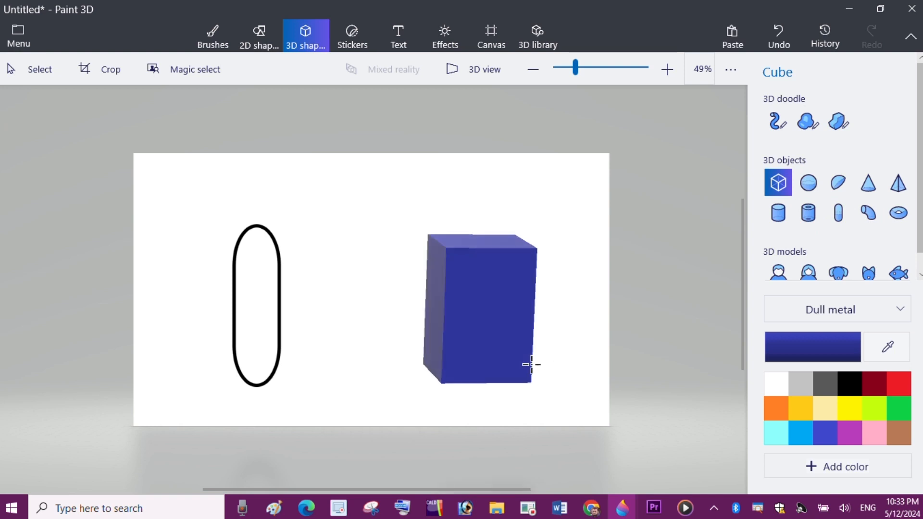
pyautogui.click(556, 317)
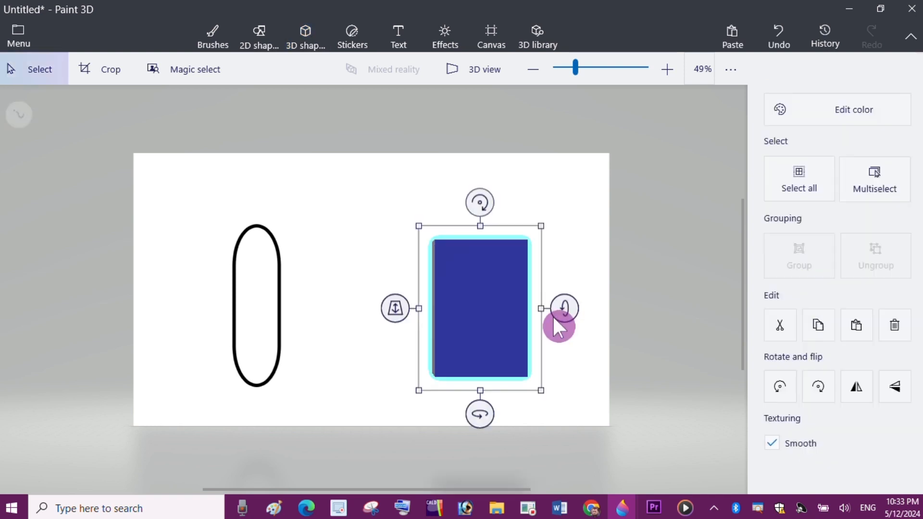
pyautogui.click(581, 267)
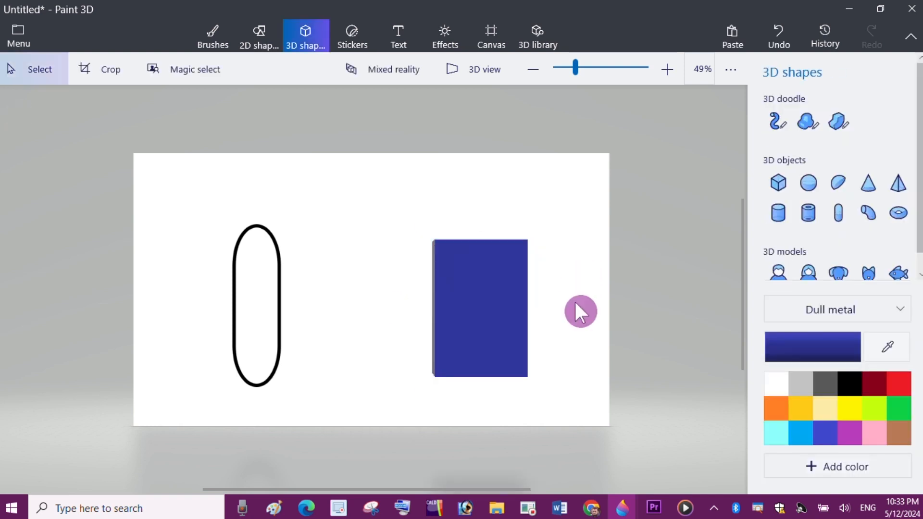
# Tilt the blue cube about its horizontal axis so that its top face shows, and deselect it.
pyautogui.click(490, 295)
pyautogui.moveTo(561, 304); pyautogui.dragTo(566, 258)
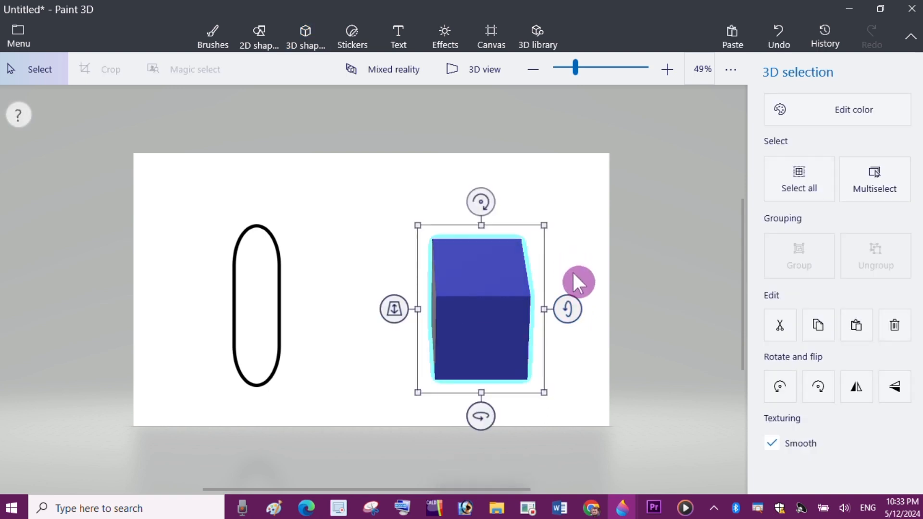
pyautogui.click(578, 278)
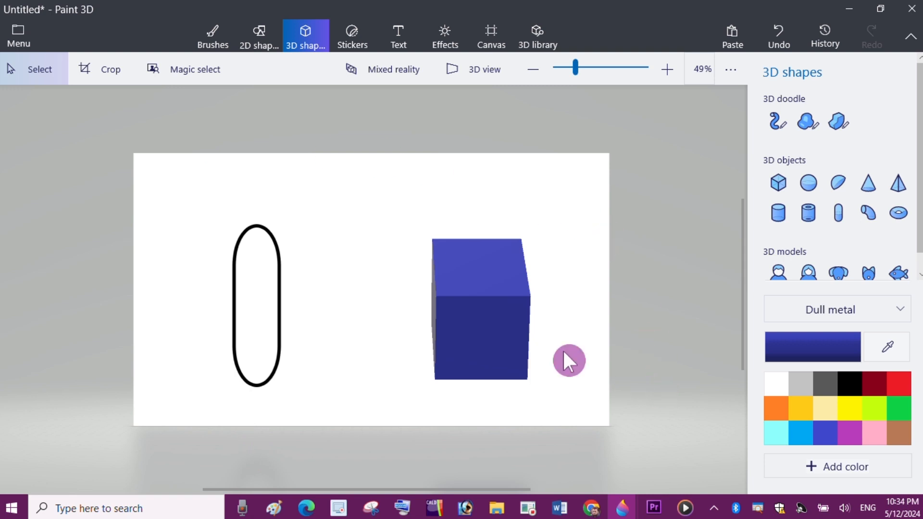
# Move the blue cube up and toward the canvas's right edge, deselect it, and open the canvas options.
pyautogui.click(483, 311)
pyautogui.moveTo(482, 310); pyautogui.dragTo(514, 278)
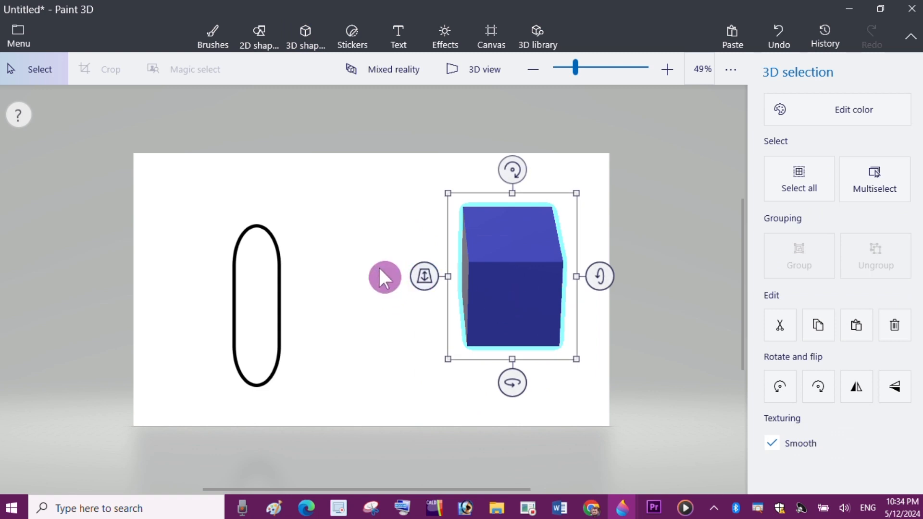
pyautogui.click(381, 271)
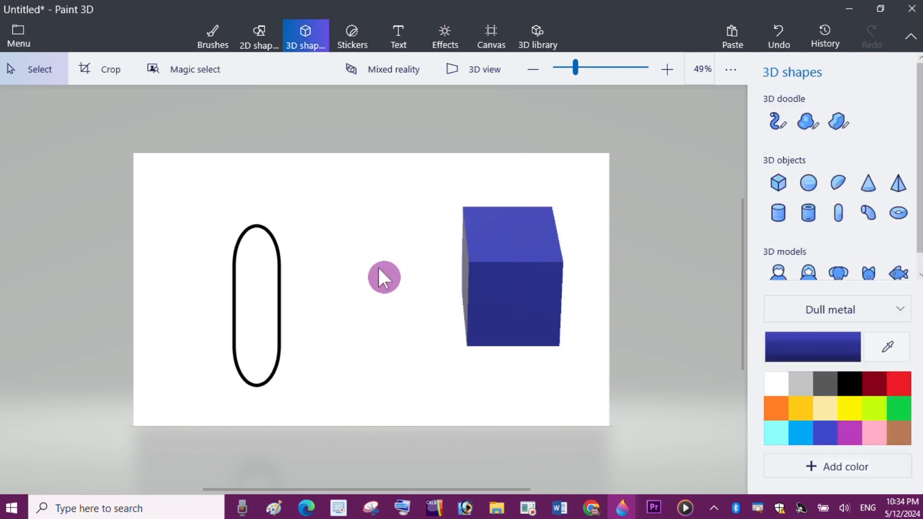
pyautogui.click(493, 45)
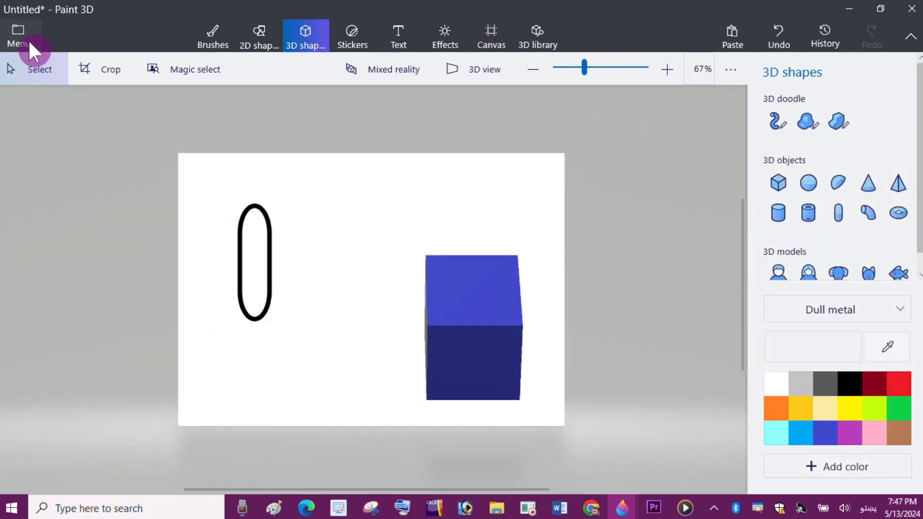
# Open the image BackG-FiveYaa.jpg from the Images folder in place of the current untitled project.
pyautogui.click(19, 38)
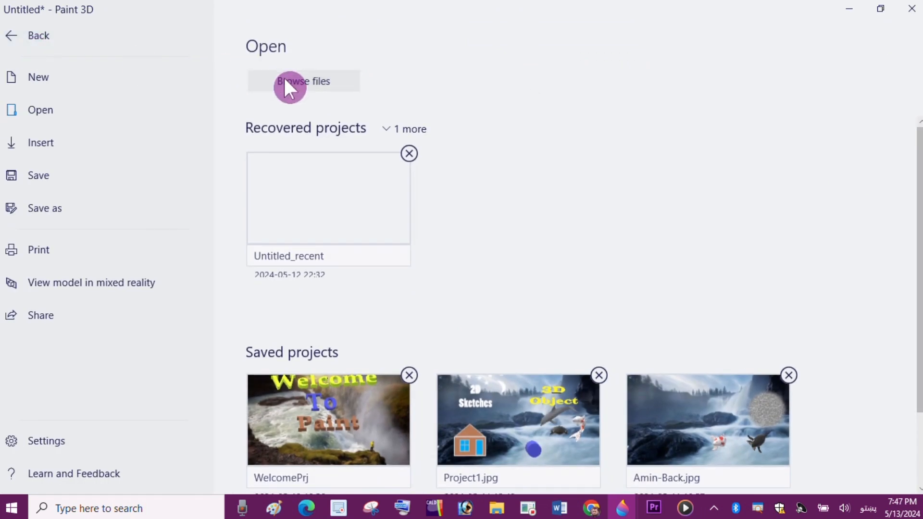
pyautogui.click(288, 83)
pyautogui.click(459, 278)
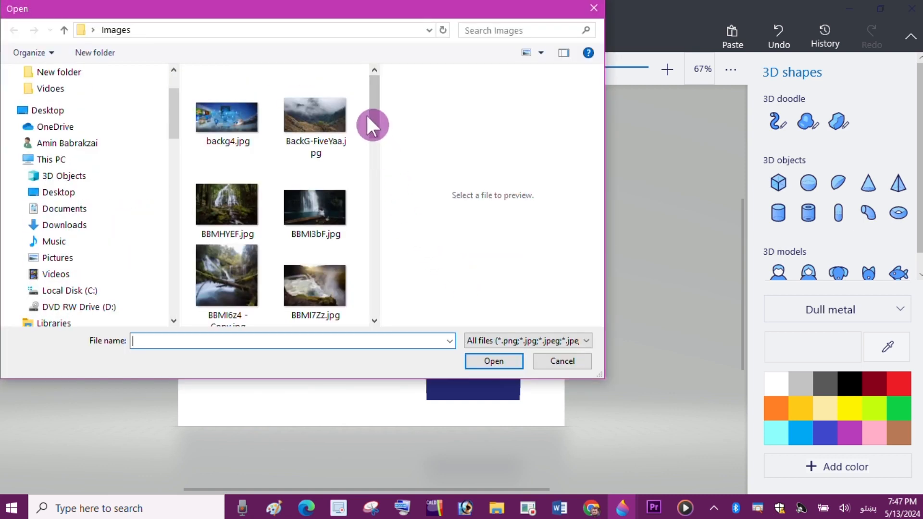
pyautogui.click(318, 120)
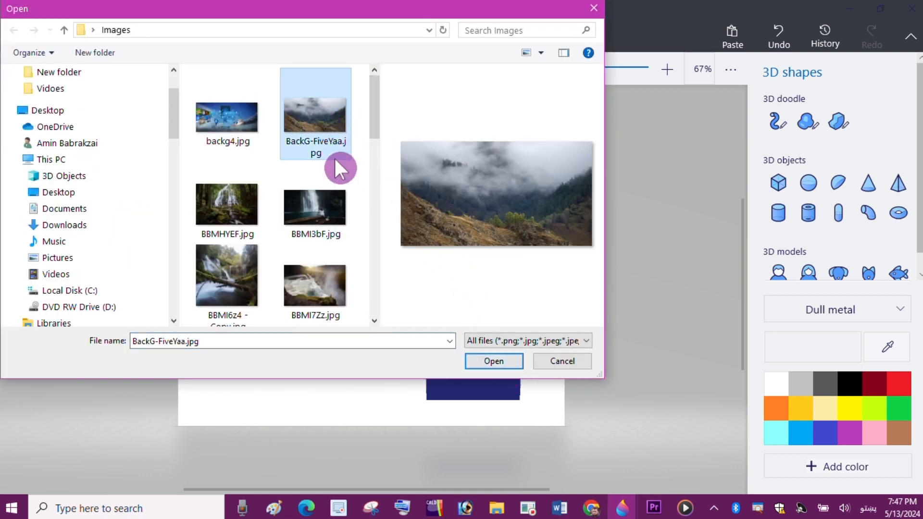
pyautogui.doubleClick(318, 142)
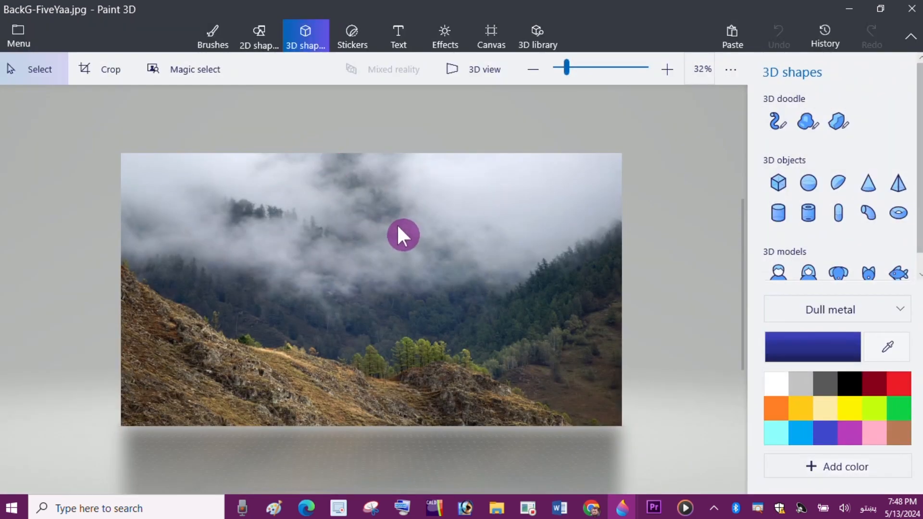
pyautogui.scroll(-3, 394, 220)
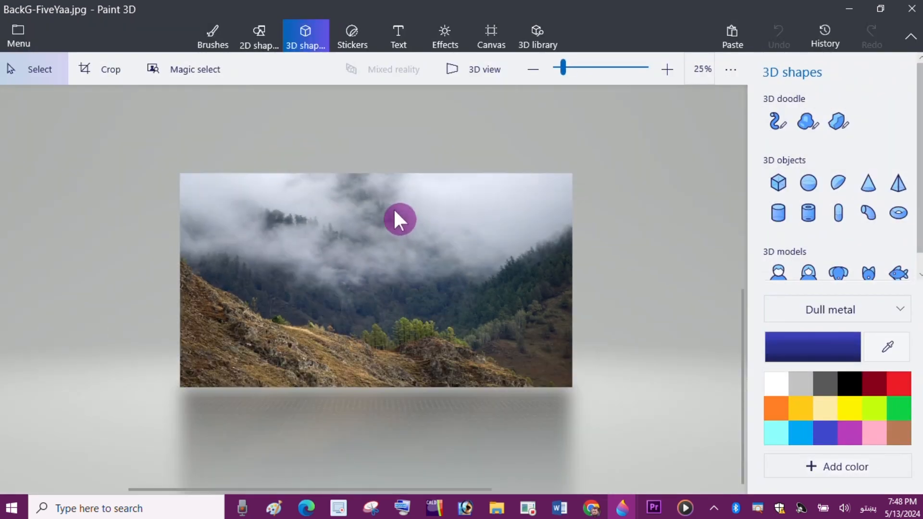
# Open the canvas options for the background image.
pyautogui.click(496, 48)
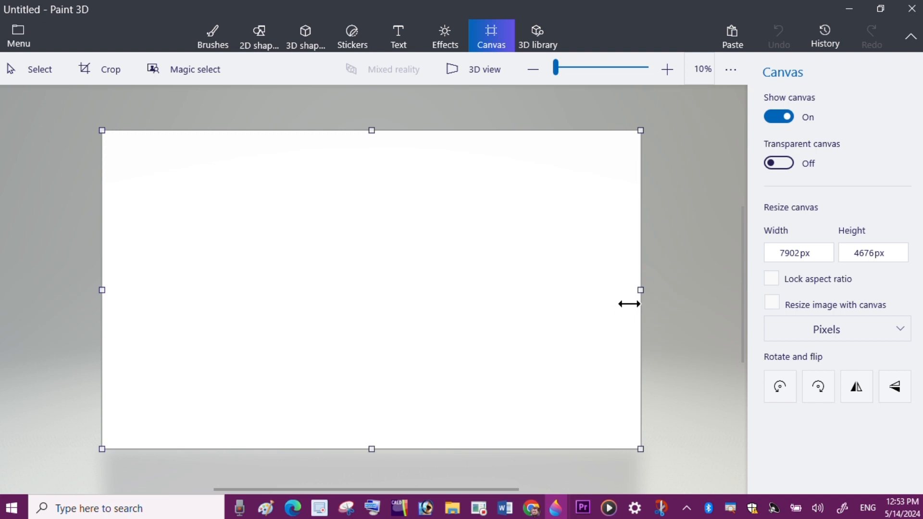
# Write the proportion 2/3 = 6/9 below the heading on the blank canvas with the 5 px Marker.
pyautogui.click(212, 39)
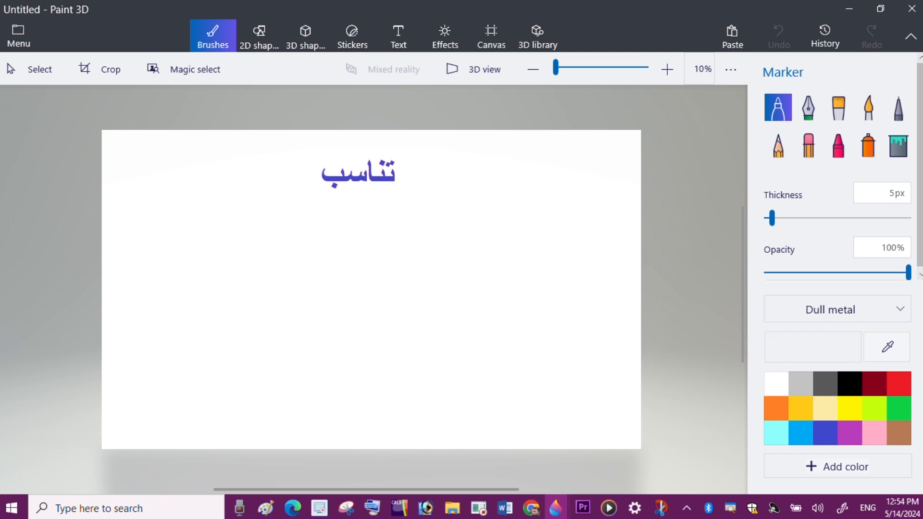
pyautogui.moveTo(138, 204); pyautogui.dragTo(182, 244)
pyautogui.moveTo(137, 267); pyautogui.dragTo(199, 260)
pyautogui.moveTo(155, 291); pyautogui.dragTo(164, 312)
pyautogui.moveTo(228, 259)
pyautogui.mouseDown()
pyautogui.moveTo(259, 252)
pyautogui.moveTo(278, 263)
pyautogui.mouseUp()
pyautogui.moveTo(329, 198)
pyautogui.mouseDown()
pyautogui.moveTo(333, 246)
pyautogui.moveTo(351, 253)
pyautogui.mouseUp()
pyautogui.moveTo(321, 280); pyautogui.dragTo(339, 325)
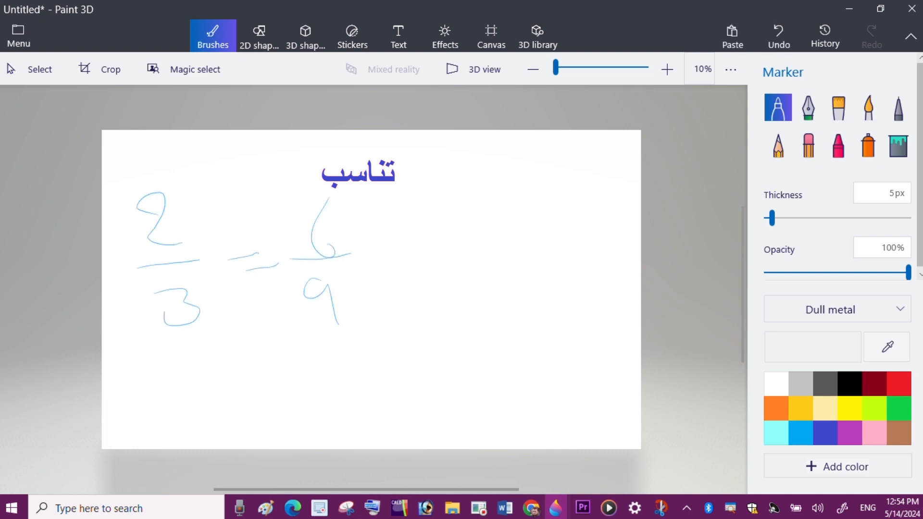
# Write a second 2/3 with an equals sign under the first proportion and add marker strokes beside the fractions.
pyautogui.moveTo(165, 360)
pyautogui.mouseDown()
pyautogui.moveTo(208, 386)
pyautogui.moveTo(205, 402)
pyautogui.moveTo(215, 401)
pyautogui.moveTo(195, 440)
pyautogui.mouseUp()
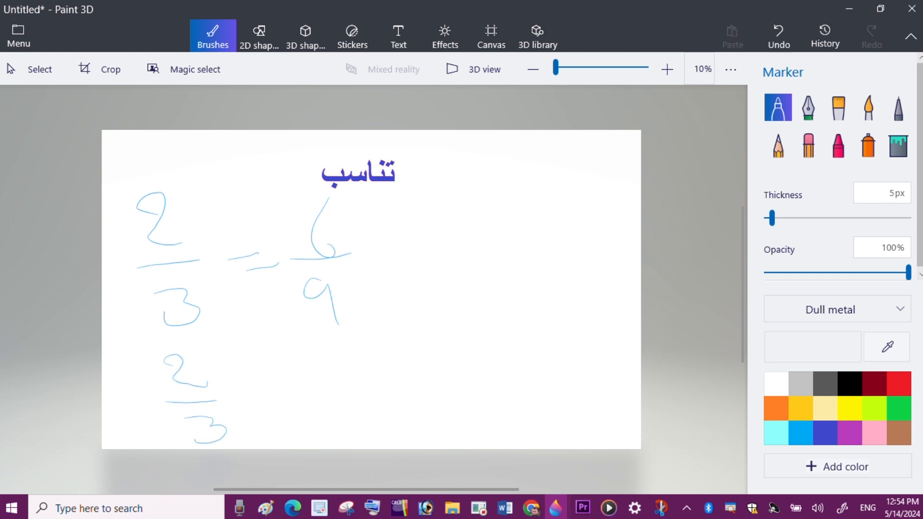
pyautogui.moveTo(247, 384); pyautogui.dragTo(270, 380)
pyautogui.moveTo(259, 407); pyautogui.dragTo(281, 401)
pyautogui.moveTo(371, 196); pyautogui.dragTo(409, 207)
pyautogui.moveTo(346, 219); pyautogui.dragTo(323, 257)
pyautogui.moveTo(383, 316); pyautogui.dragTo(397, 341)
pyautogui.moveTo(355, 284)
pyautogui.mouseDown()
pyautogui.moveTo(306, 319)
pyautogui.moveTo(363, 371)
pyautogui.mouseUp()
pyautogui.moveTo(312, 393)
pyautogui.mouseDown()
pyautogui.moveTo(378, 383)
pyautogui.moveTo(345, 432)
pyautogui.mouseUp()
pyautogui.moveTo(395, 350)
pyautogui.mouseDown()
pyautogui.moveTo(278, 335)
pyautogui.moveTo(143, 399)
pyautogui.moveTo(188, 449)
pyautogui.moveTo(409, 370)
pyautogui.moveTo(380, 339)
pyautogui.mouseUp()
pyautogui.moveTo(434, 187)
pyautogui.mouseDown()
pyautogui.moveTo(114, 230)
pyautogui.moveTo(375, 314)
pyautogui.moveTo(450, 199)
pyautogui.moveTo(446, 189)
pyautogui.mouseUp()
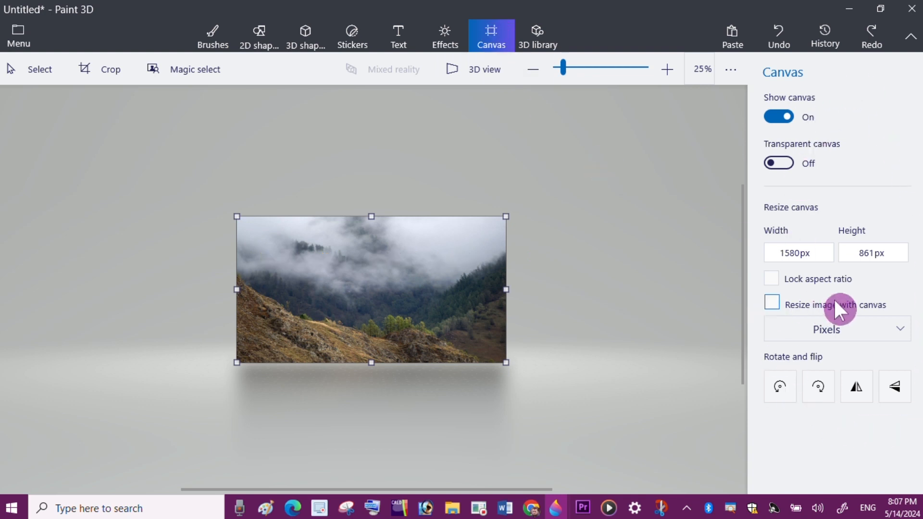
# Lock the canvas aspect ratio, try a canvas width of 3000 px, and undo the resize.
pyautogui.click(774, 278)
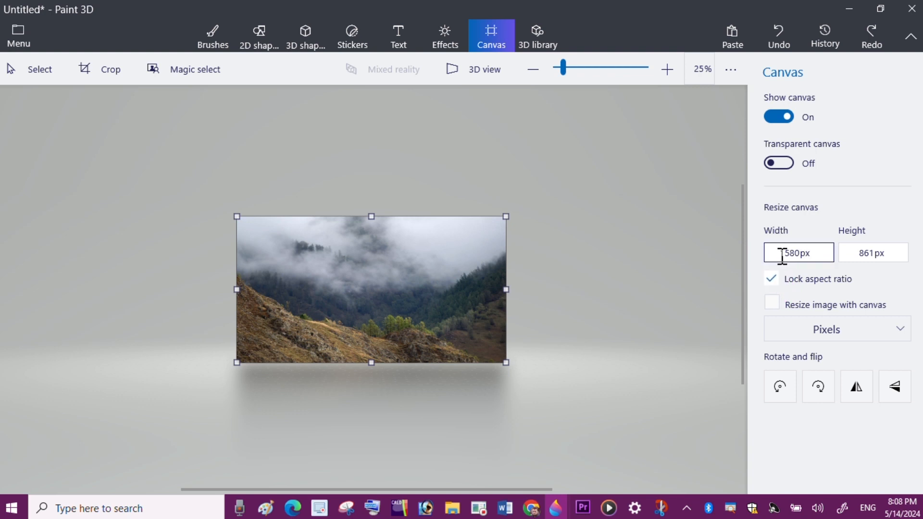
pyautogui.doubleClick(782, 252)
pyautogui.write('3000')
pyautogui.press('Return')
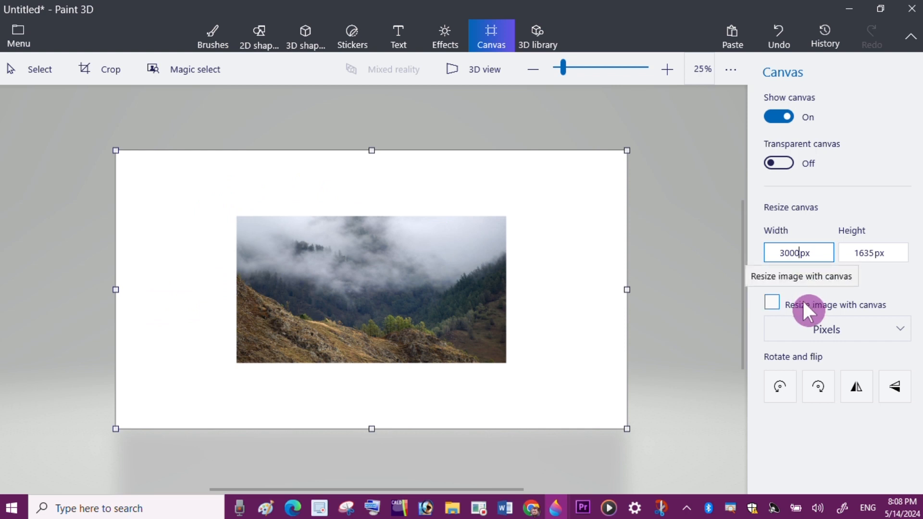
pyautogui.hotkey('ctrl', 'z')
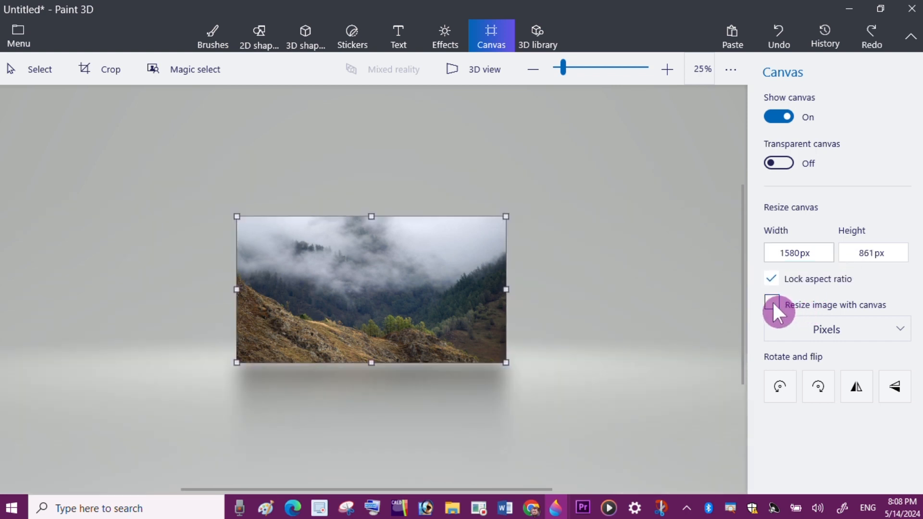
# Enable resizing the image with the canvas and set the canvas width to 3000 px.
pyautogui.click(773, 302)
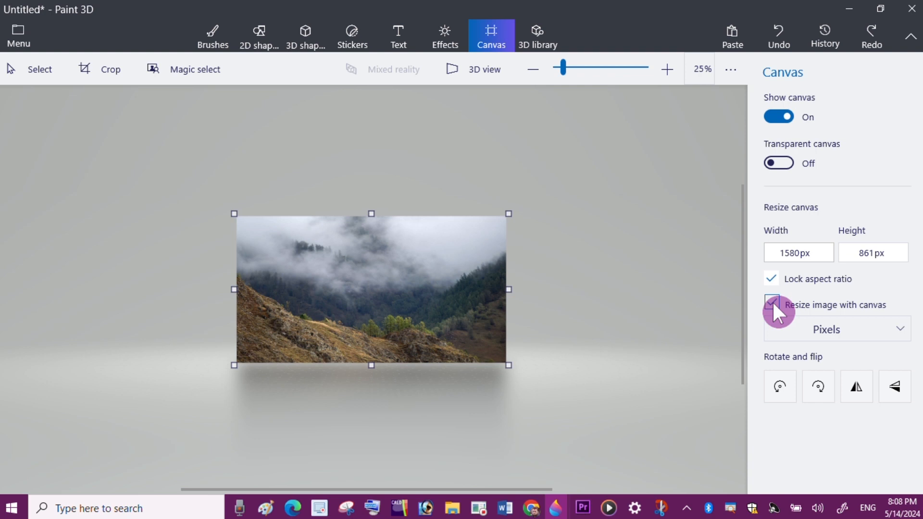
pyautogui.click(783, 252)
pyautogui.write('3000')
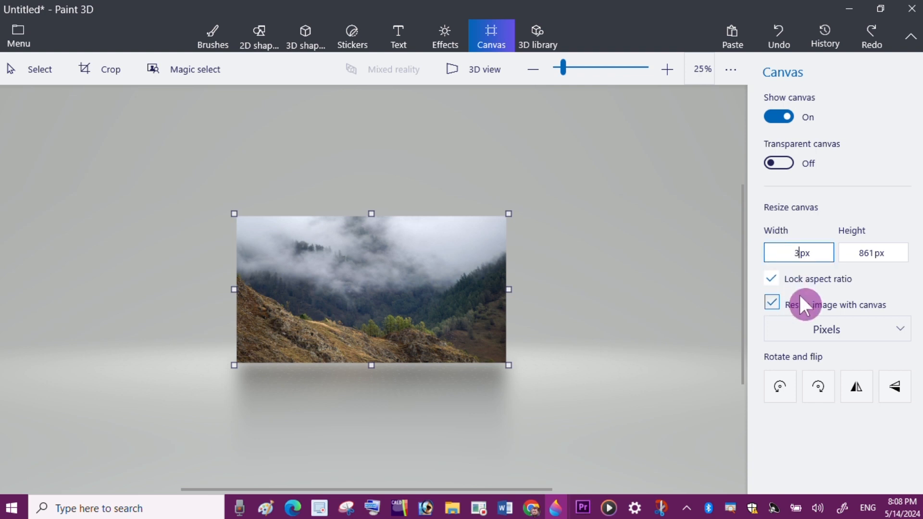
pyautogui.press('Return')
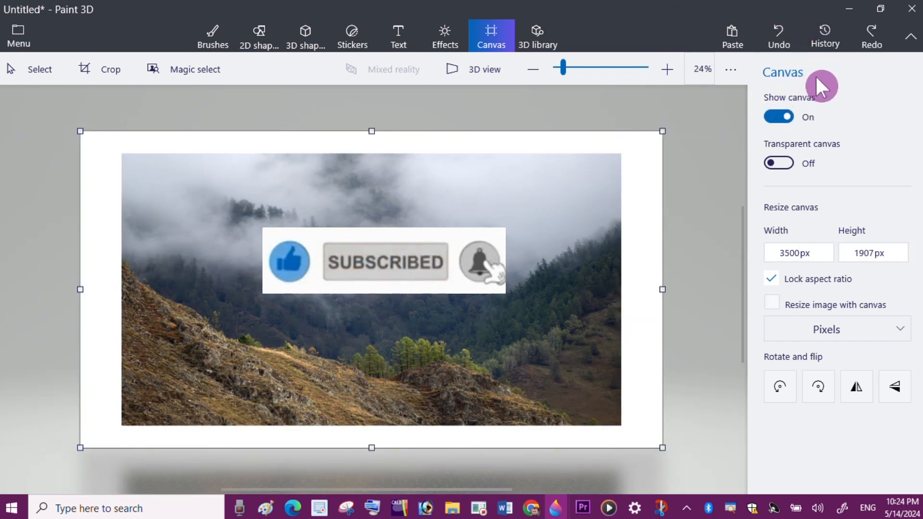
# Hide the canvas and show it again, twice over.
pyautogui.click(775, 124)
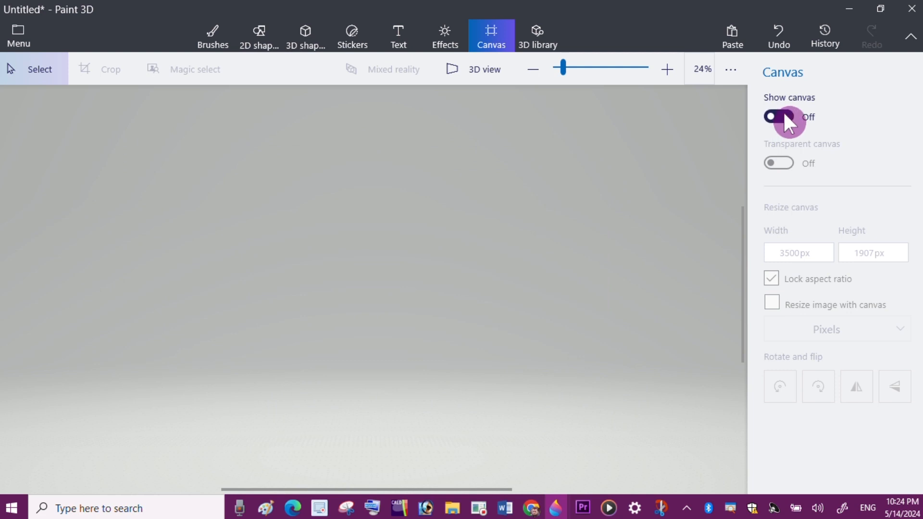
pyautogui.click(789, 120)
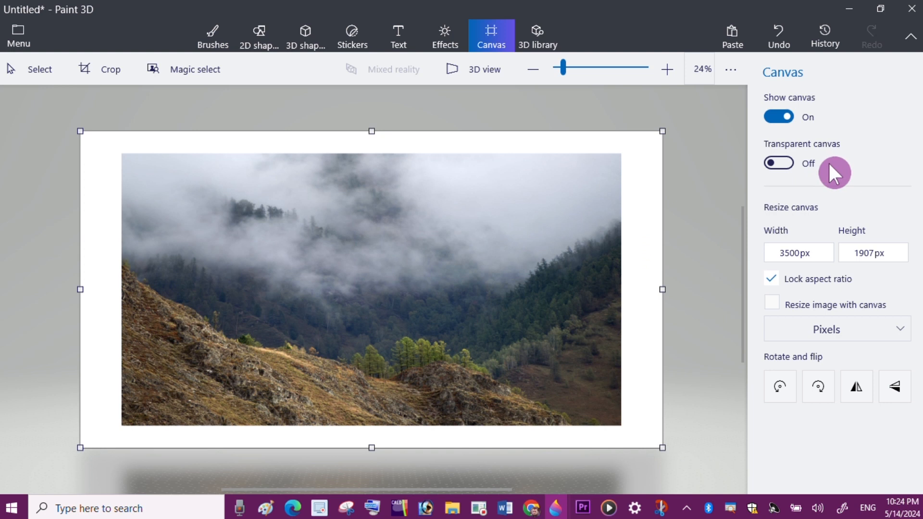
pyautogui.click(774, 115)
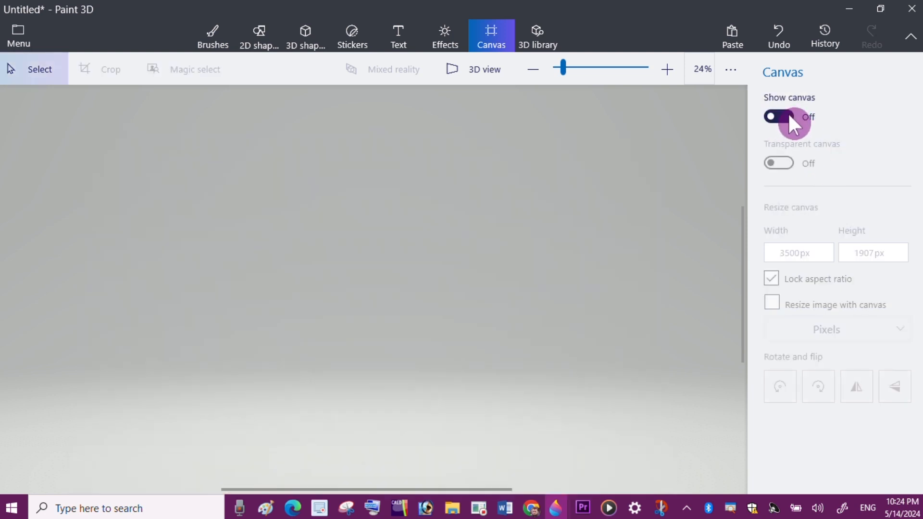
pyautogui.click(791, 120)
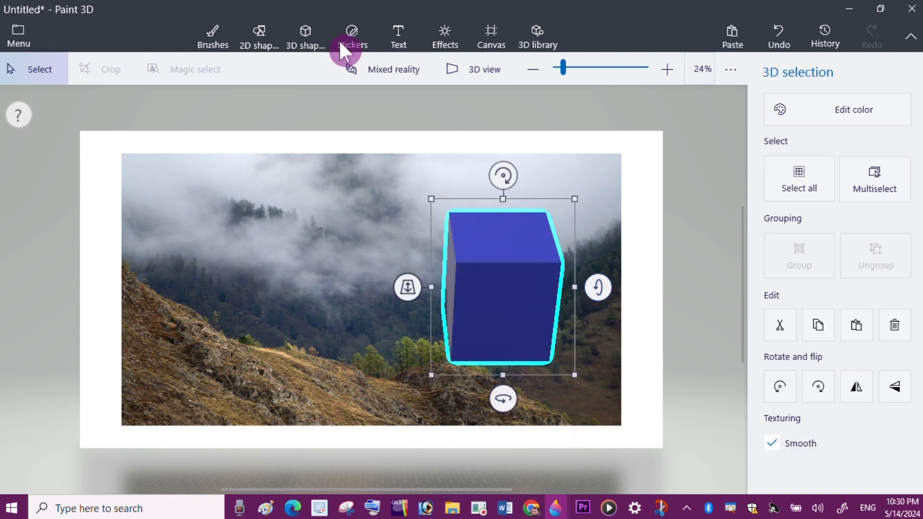
# Draw a blue 3D cylinder beside the cube, tilt it so that its top face shows, and deselect it.
pyautogui.click(305, 37)
pyautogui.click(779, 214)
pyautogui.moveTo(303, 251); pyautogui.dragTo(354, 383)
pyautogui.moveTo(391, 318); pyautogui.dragTo(400, 367)
pyautogui.click(400, 368)
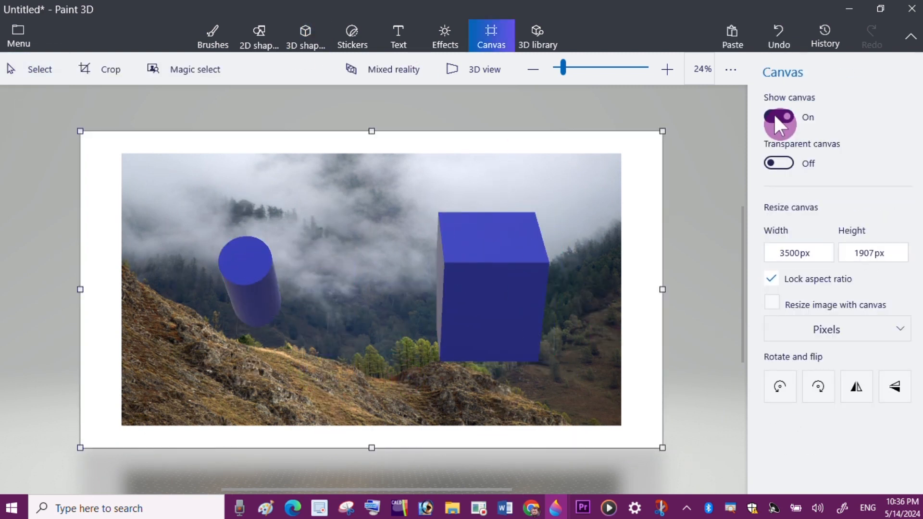
# Toggle the canvas's visibility to view the cylinder and cube with and without it.
pyautogui.click(774, 116)
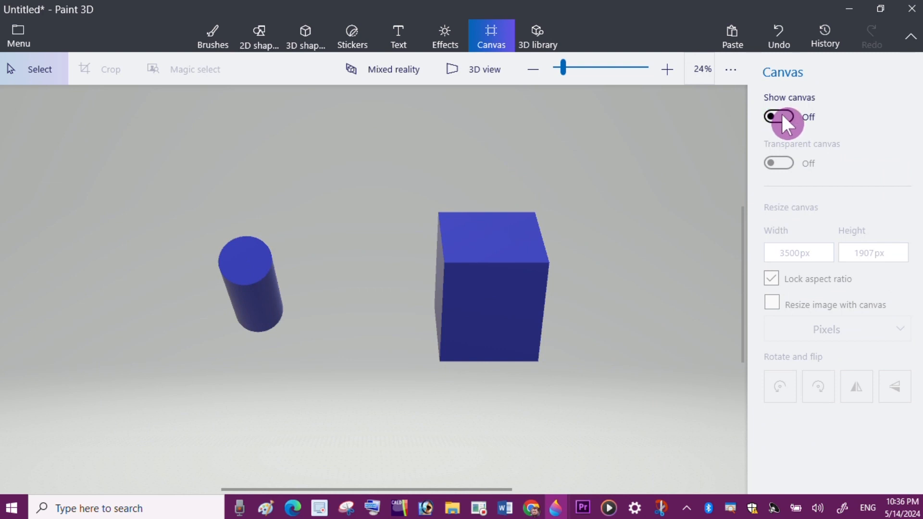
pyautogui.click(786, 117)
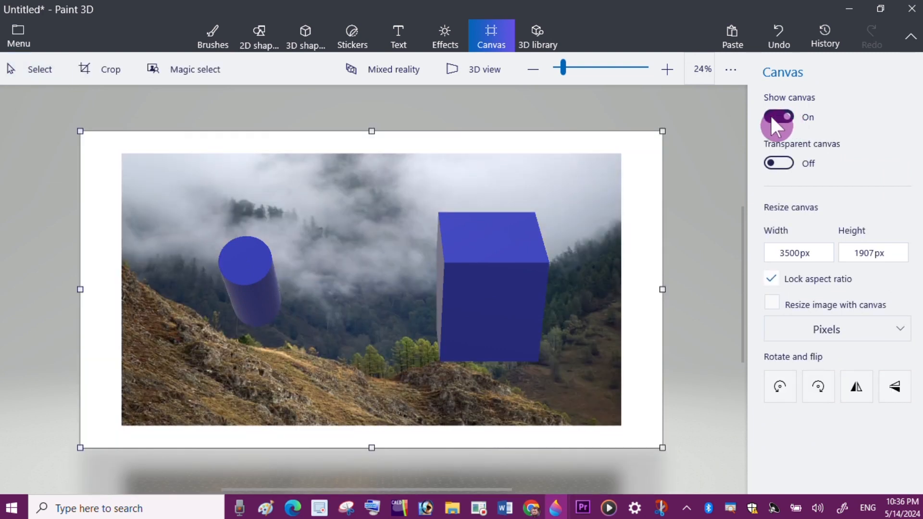
pyautogui.click(771, 118)
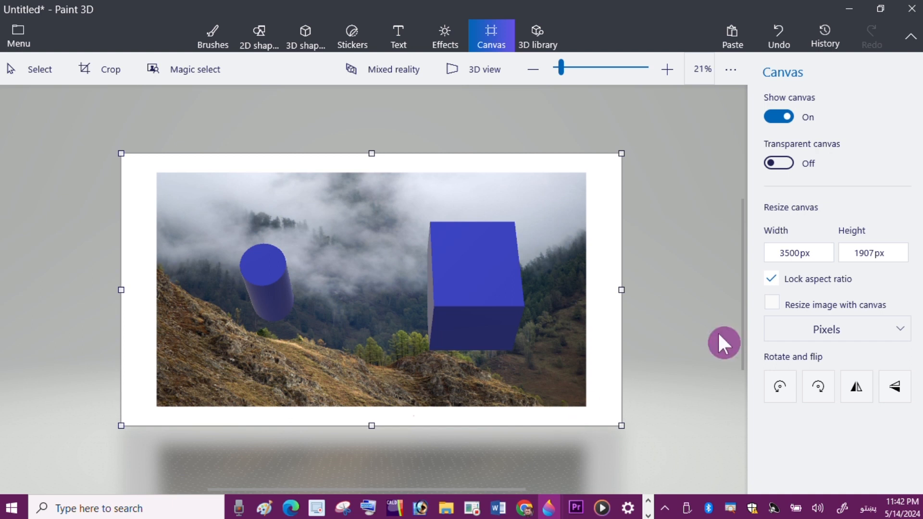
# Turn on canvas transparency and choose the PNG image format for a saved copy.
pyautogui.click(783, 162)
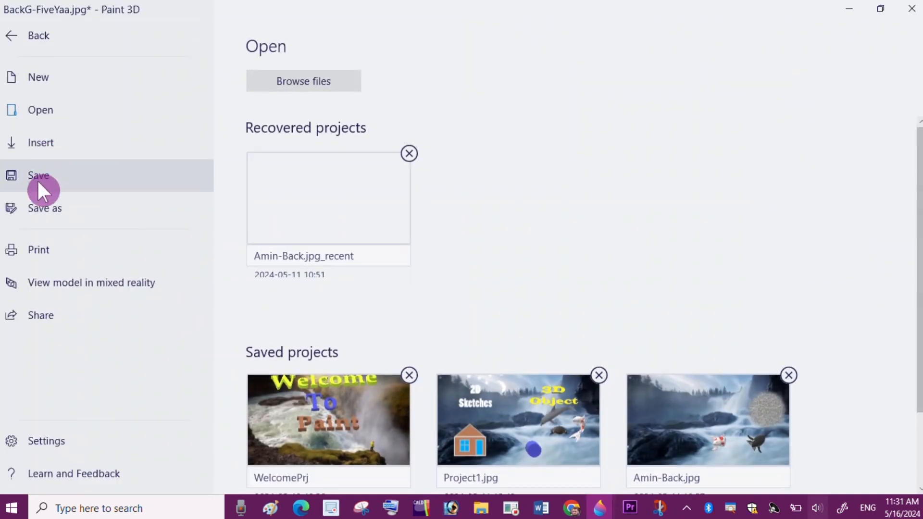
pyautogui.click(37, 180)
pyautogui.click(299, 128)
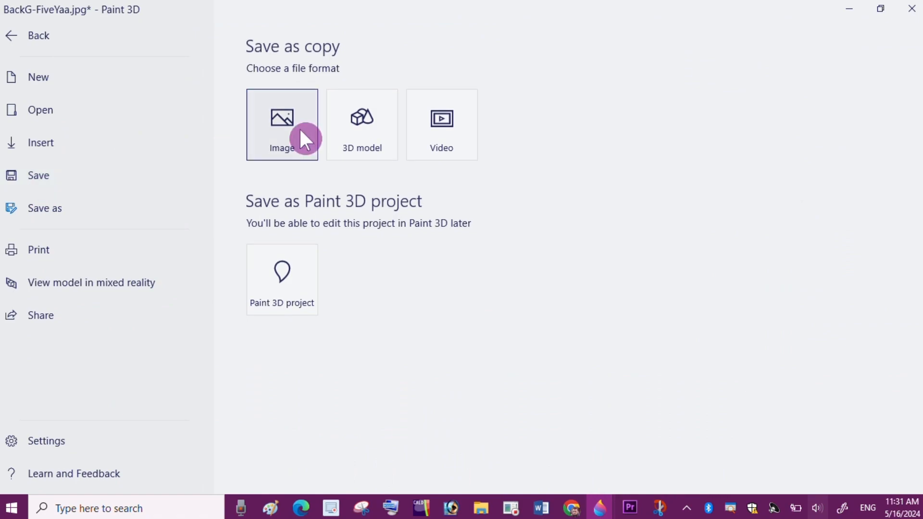
pyautogui.click(817, 59)
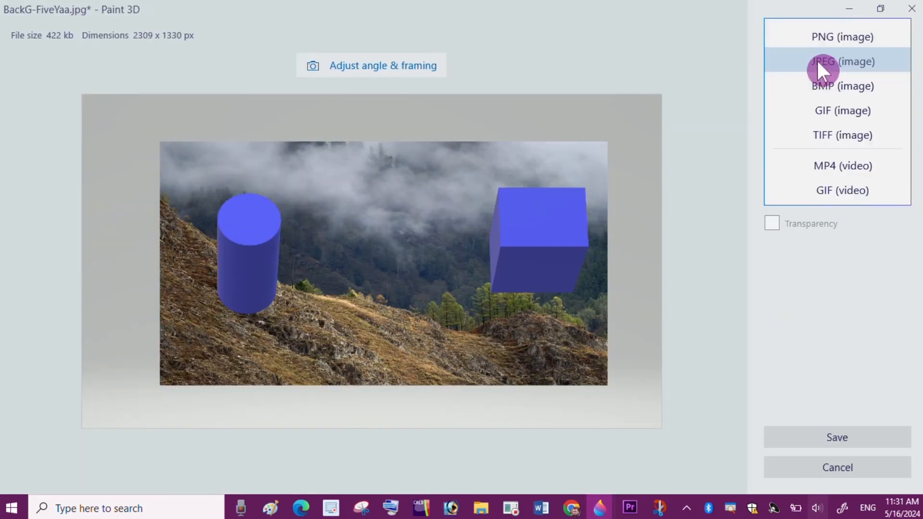
pyautogui.click(817, 37)
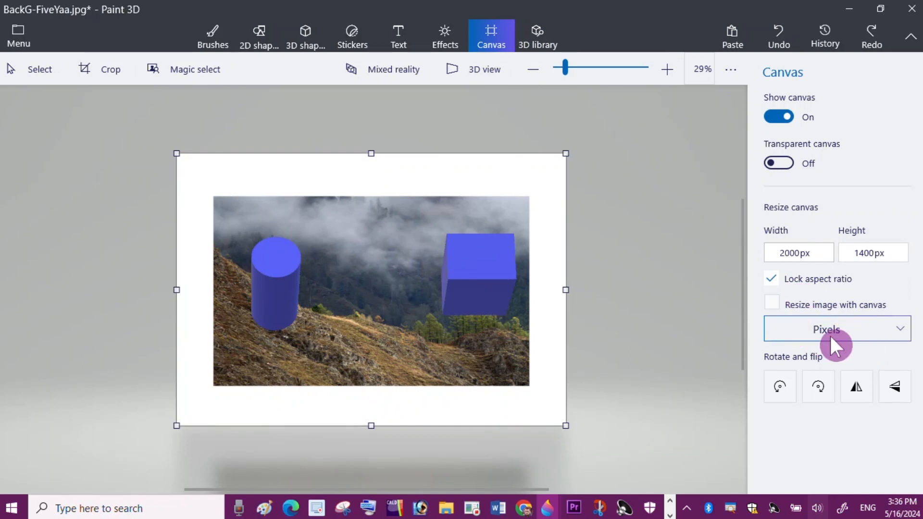
# Switch the canvas resize units to percent and set the canvas width to 50%.
pyautogui.click(834, 336)
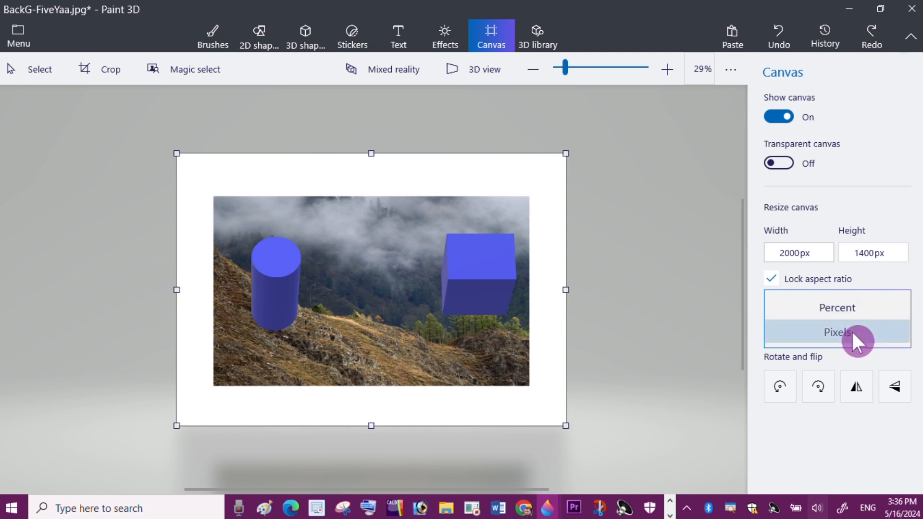
pyautogui.click(836, 310)
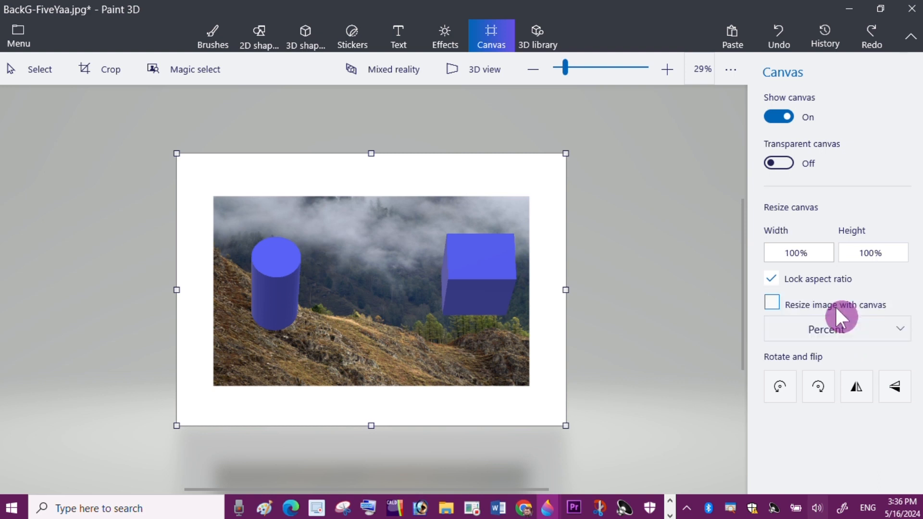
pyautogui.click(768, 252)
pyautogui.doubleClick(791, 251)
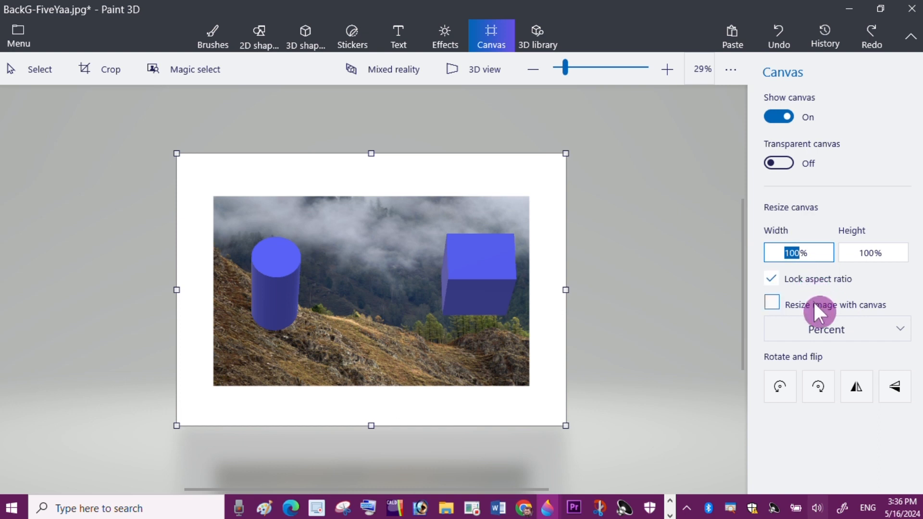
pyautogui.write('50')
pyautogui.press('Return')
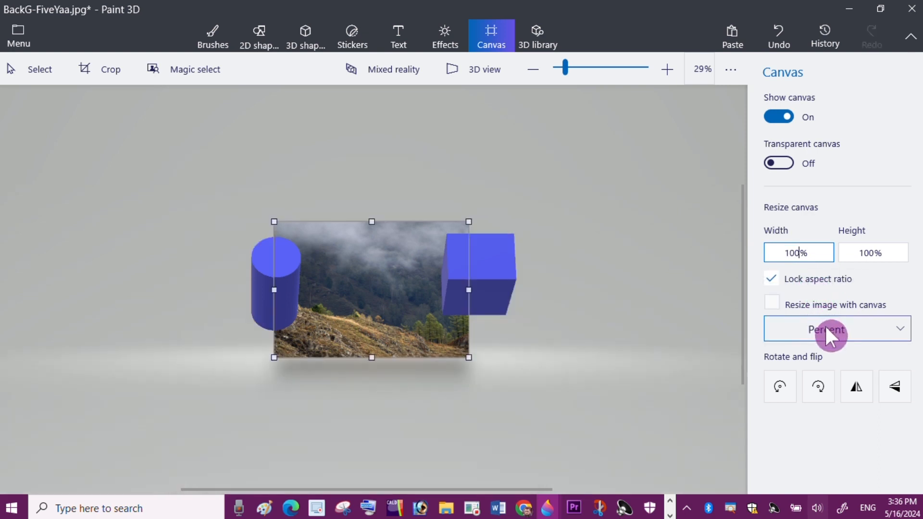
# Switch the canvas resize units back to pixels and undo the last two changes.
pyautogui.click(826, 328)
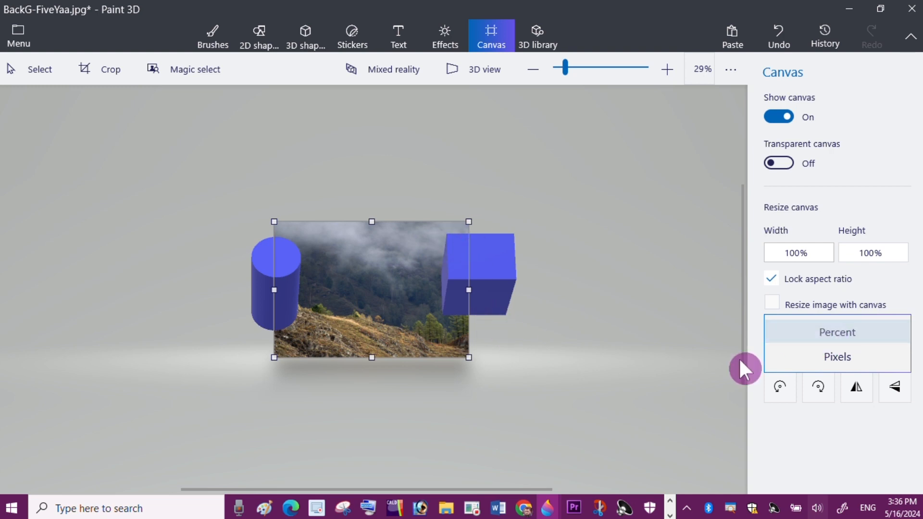
pyautogui.click(845, 360)
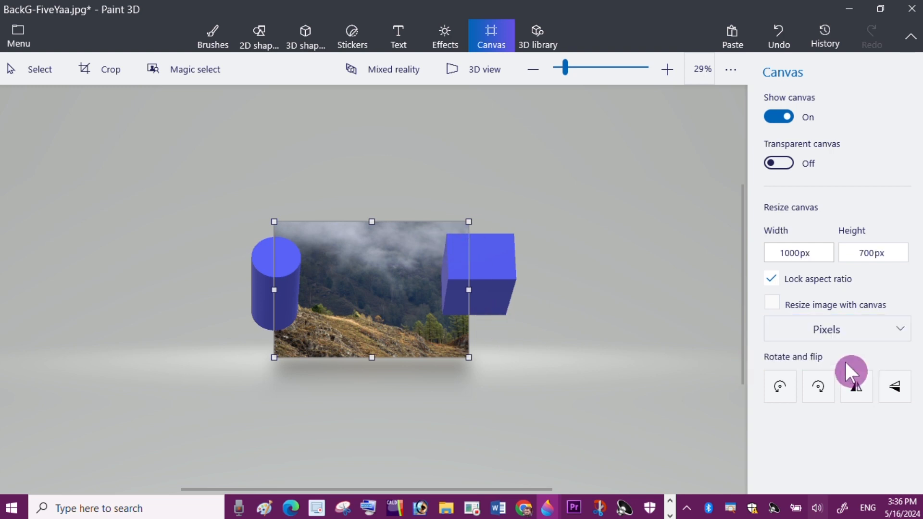
pyautogui.click(777, 36)
pyautogui.click(777, 36)
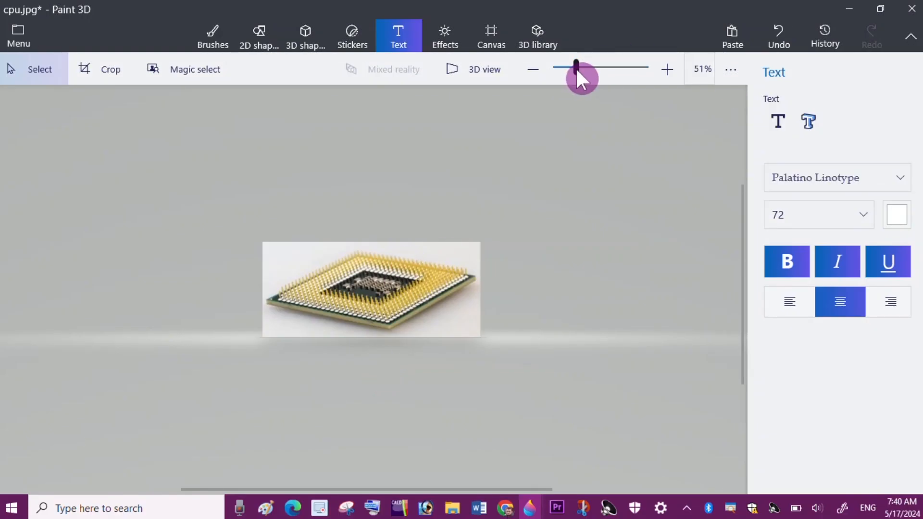
# Select a single pixel in the cpu.jpg image and move it five pixels up and six pixels left.
pyautogui.moveTo(575, 67); pyautogui.dragTo(623, 69)
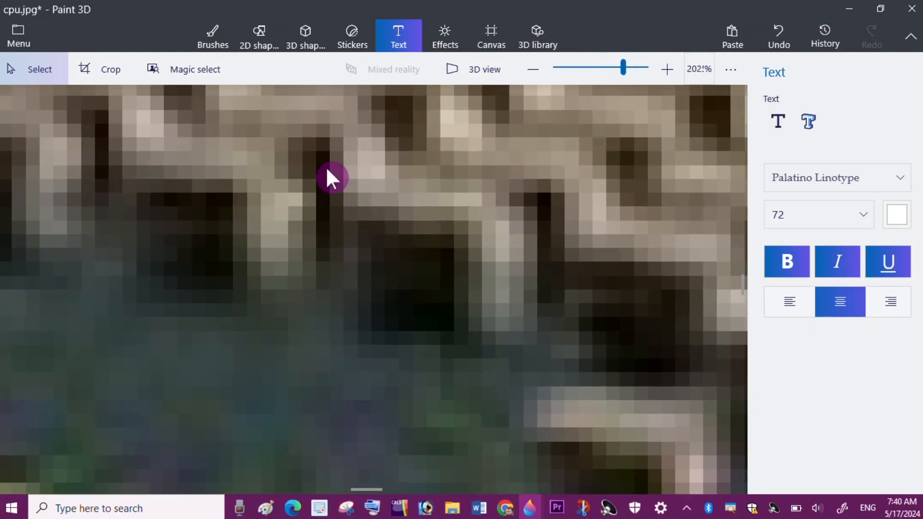
pyautogui.moveTo(275, 193); pyautogui.dragTo(288, 207)
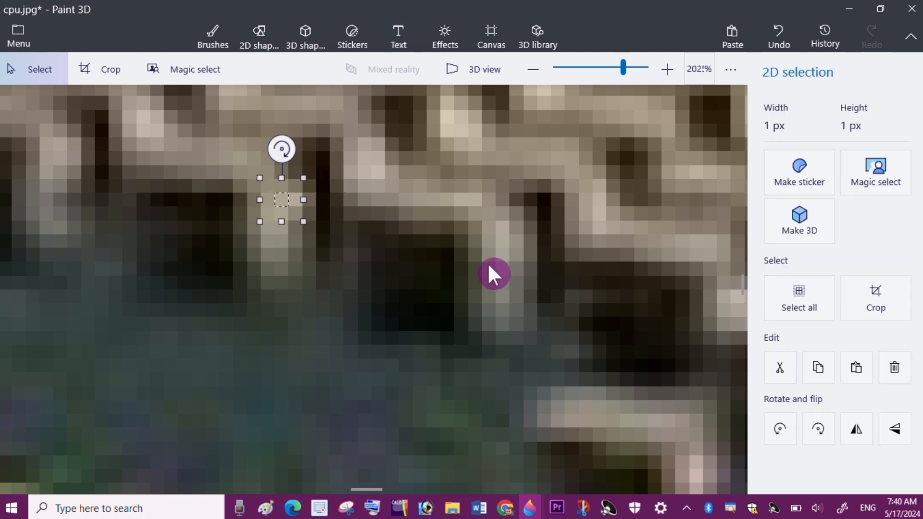
pyautogui.press('Up')
pyautogui.press('Up')
pyautogui.press('Up')
pyautogui.press('Left')
pyautogui.press('Left')
pyautogui.press('Left')
pyautogui.press('Left')
pyautogui.press('Left')
pyautogui.press('Left')
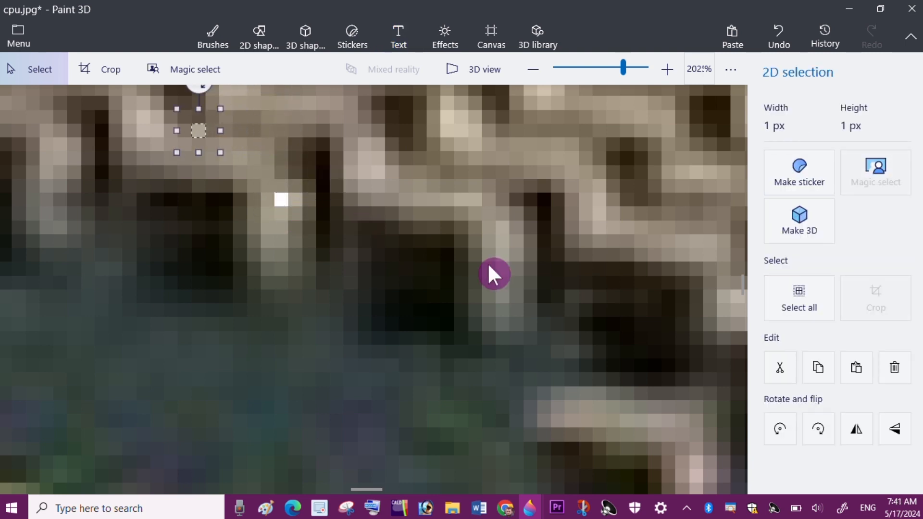
# Move the selected pixel back to its original place in the image.
pyautogui.press('Down')
pyautogui.press('Down')
pyautogui.press('Down')
pyautogui.press('Down')
pyautogui.press('Down')
pyautogui.press('Right')
pyautogui.press('Right')
pyautogui.press('Right')
pyautogui.press('Right')
pyautogui.press('Right')
pyautogui.press('Up')
pyautogui.press('Right')
pyautogui.press('Up')
# Examine the selected pixel at a higher magnification and return to a smaller view of the image.
pyautogui.moveTo(625, 67)
pyautogui.mouseDown()
pyautogui.moveTo(574, 76)
pyautogui.moveTo(638, 73)
pyautogui.mouseUp()
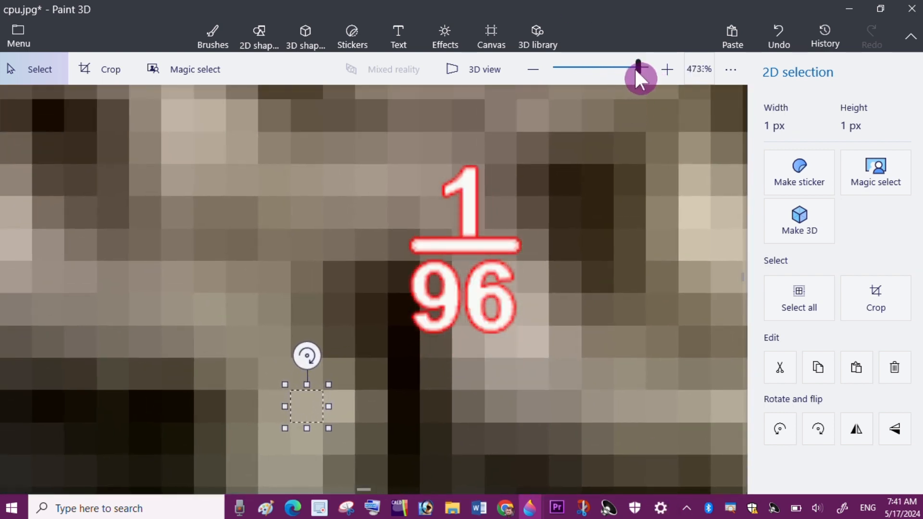
pyautogui.click(665, 70)
pyautogui.moveTo(658, 67); pyautogui.dragTo(599, 67)
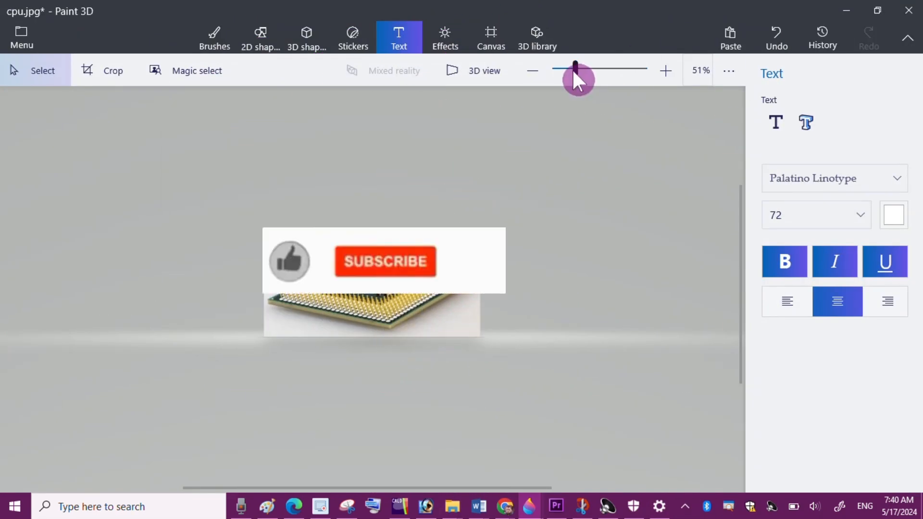
# Enlarge the cpu.jpg image, select a single pixel and move it five pixels up and six pixels left.
pyautogui.moveTo(575, 68); pyautogui.dragTo(622, 70)
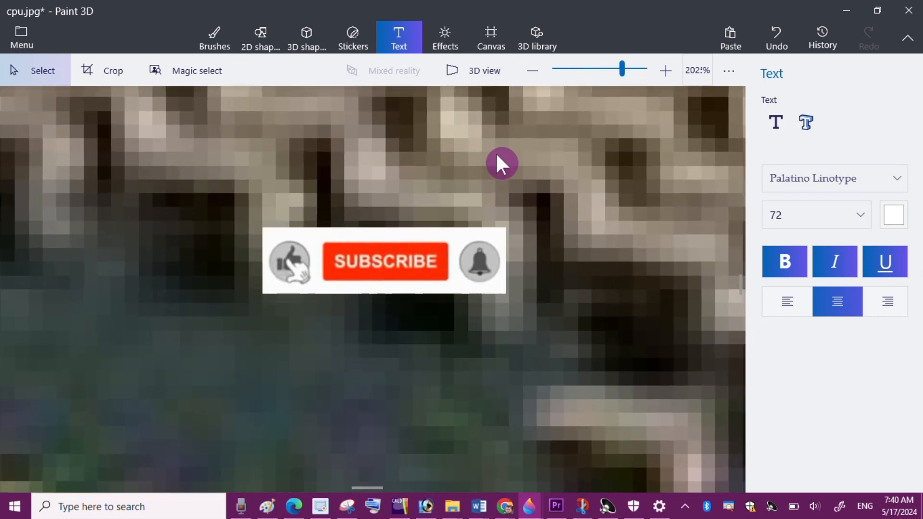
pyautogui.moveTo(276, 194); pyautogui.dragTo(291, 207)
pyautogui.press('Up')
pyautogui.press('Up')
pyautogui.press('Up')
pyautogui.press('Up')
pyautogui.press('Up')
pyautogui.press('Left')
pyautogui.press('Left')
pyautogui.press('Left')
pyautogui.press('Left')
pyautogui.press('Left')
pyautogui.press('Left')
# Return the moved pixel to its original place in the image.
pyautogui.press('Down')
pyautogui.press('Down')
pyautogui.press('Down')
pyautogui.press('Down')
pyautogui.press('Down')
pyautogui.press('Down')
pyautogui.press('Down')
pyautogui.press('Right')
pyautogui.press('Right')
pyautogui.press('Right')
pyautogui.press('Up')
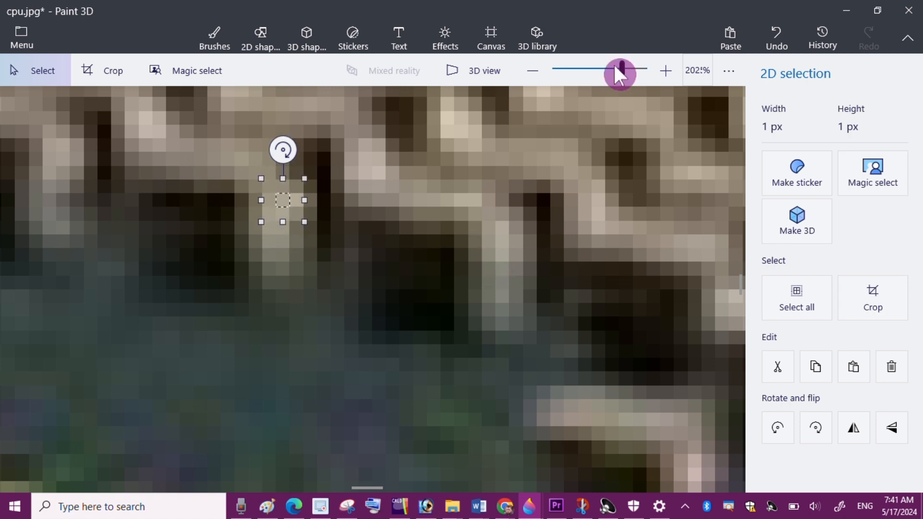
# Examine the surrounding pixels at a higher magnification and return to a smaller view of the image.
pyautogui.moveTo(621, 68)
pyautogui.mouseDown()
pyautogui.moveTo(570, 75)
pyautogui.moveTo(644, 74)
pyautogui.moveTo(637, 73)
pyautogui.mouseUp()
pyautogui.moveTo(504, 154); pyautogui.dragTo(651, 483)
pyautogui.moveTo(633, 72); pyautogui.dragTo(594, 69)
pyautogui.press('t')
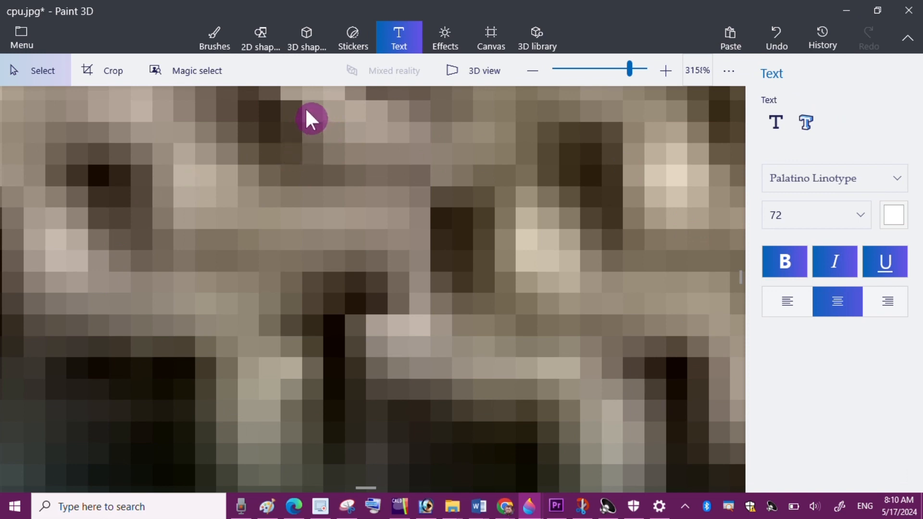
# Select a square block of 10 by 10 pixels in the enlarged image to illustrate resolution.
pyautogui.moveTo(302, 104); pyautogui.dragTo(515, 307)
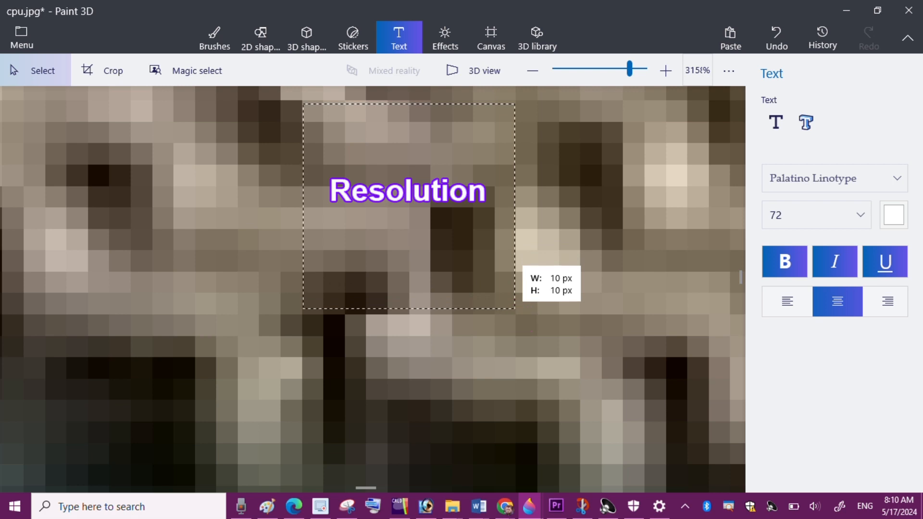
pyautogui.moveTo(514, 307); pyautogui.dragTo(516, 314)
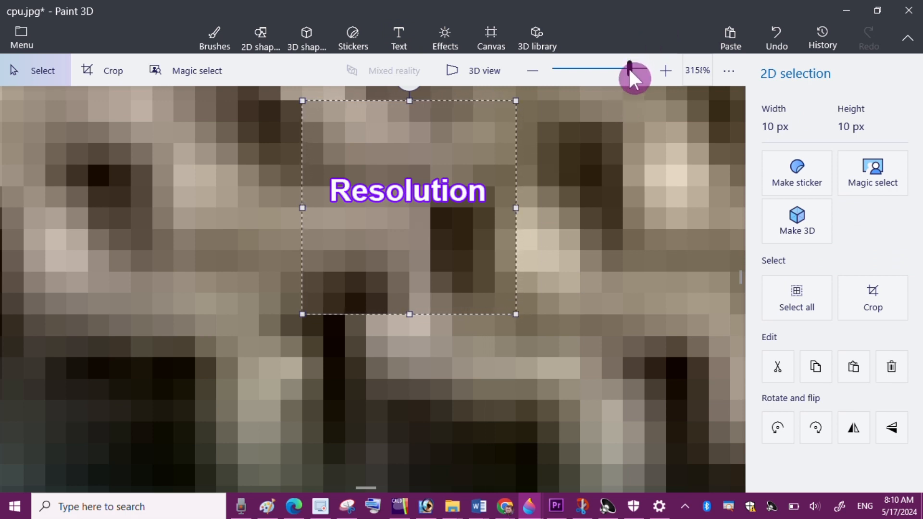
pyautogui.moveTo(628, 70); pyautogui.dragTo(607, 78)
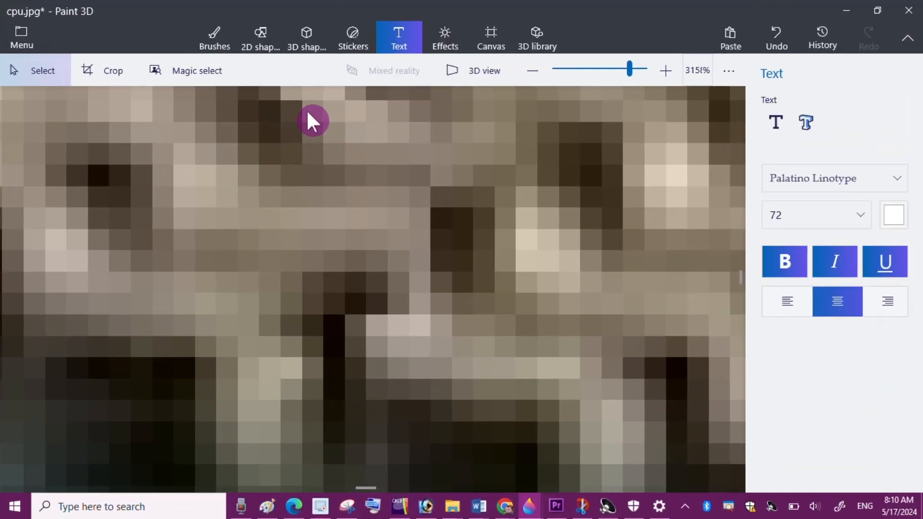
pyautogui.moveTo(303, 104); pyautogui.dragTo(515, 309)
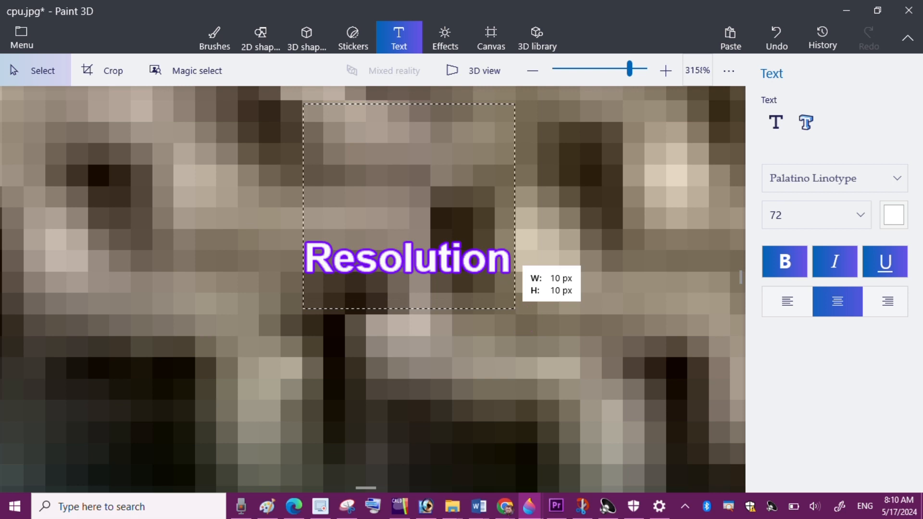
pyautogui.moveTo(515, 309); pyautogui.dragTo(515, 309)
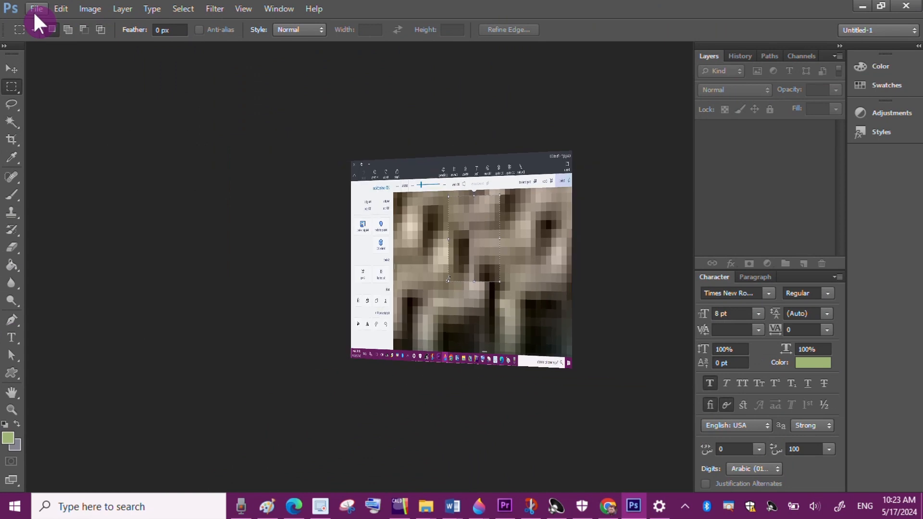
# Switch to Photoshop, start a new document and edit its resolution, using 300 pixels/inch as the first value.
pyautogui.click(34, 12)
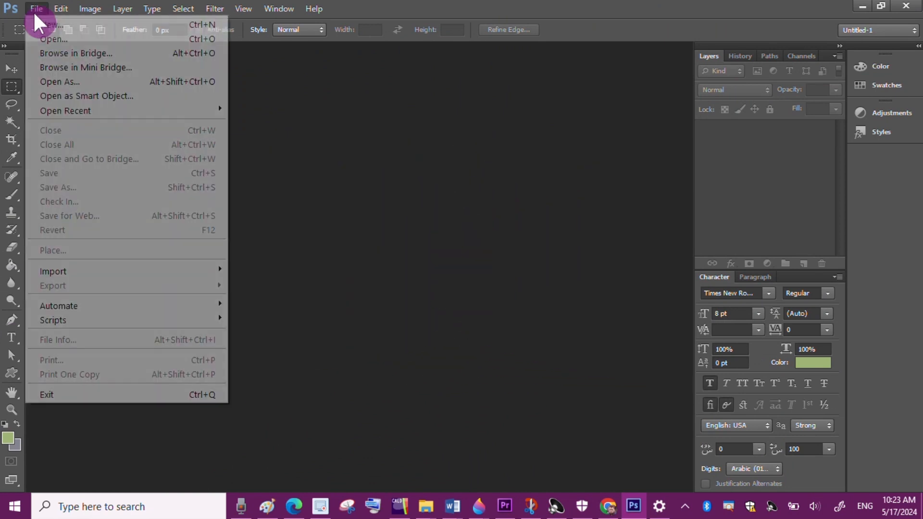
pyautogui.click(52, 24)
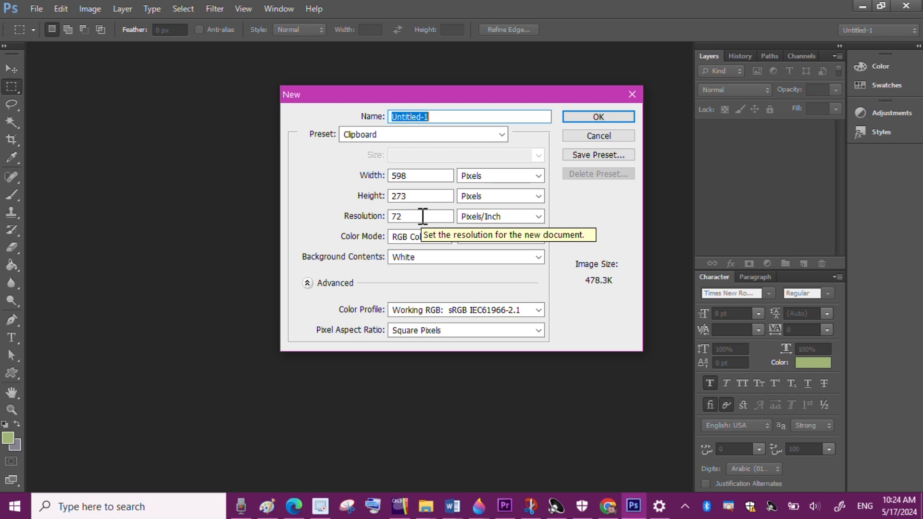
pyautogui.moveTo(423, 216); pyautogui.dragTo(386, 215)
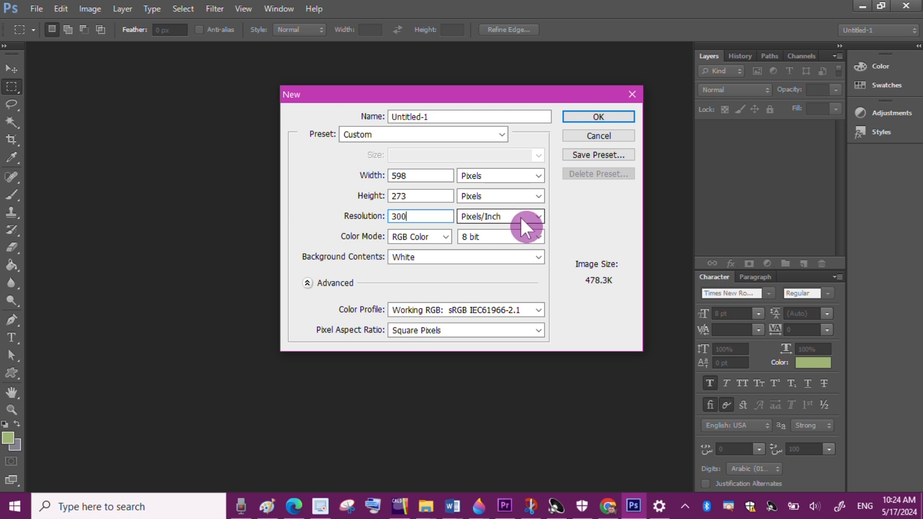
pyautogui.moveTo(397, 216); pyautogui.dragTo(387, 218)
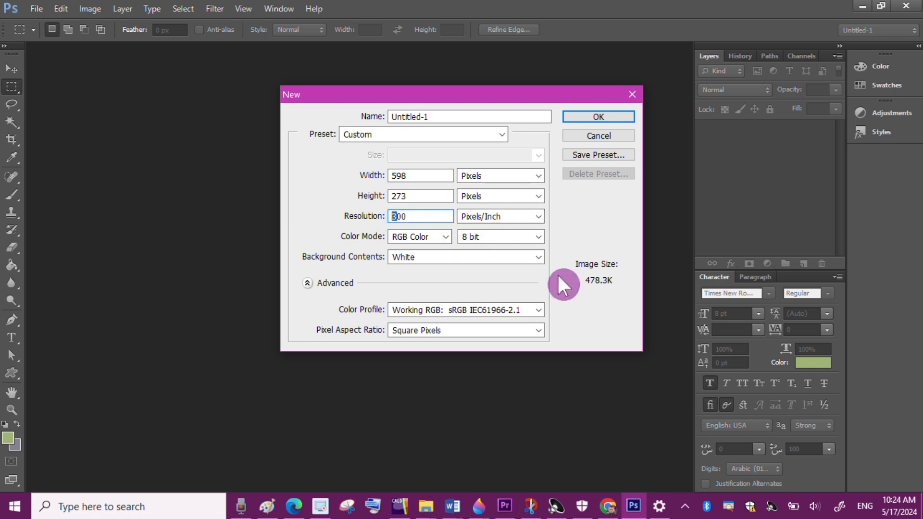
pyautogui.write('130')
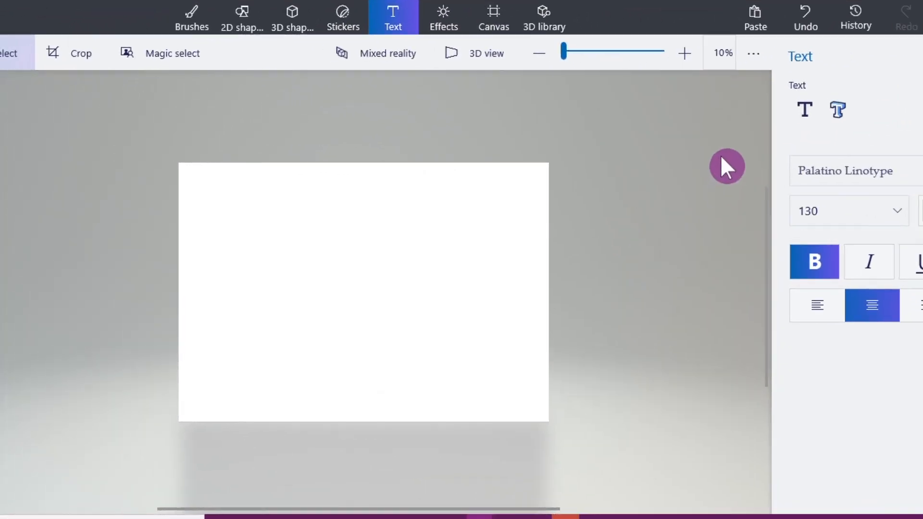
# Switch to Paint 3D and add the 3D text "A" near the upper-left corner of the white canvas.
pyautogui.click(843, 114)
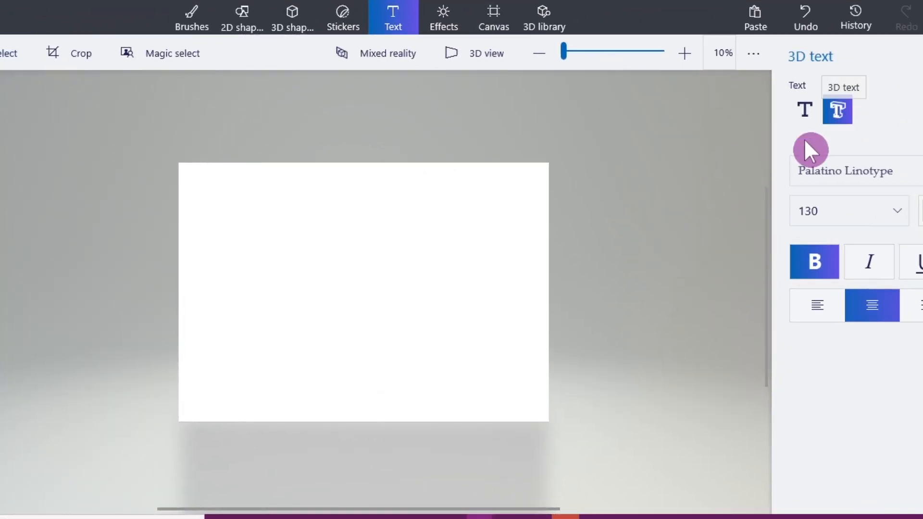
pyautogui.click(228, 215)
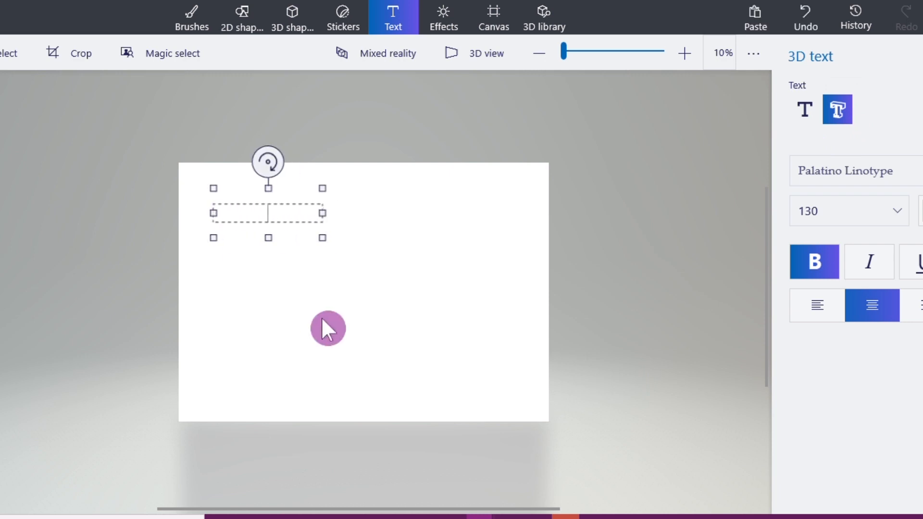
pyautogui.write('A')
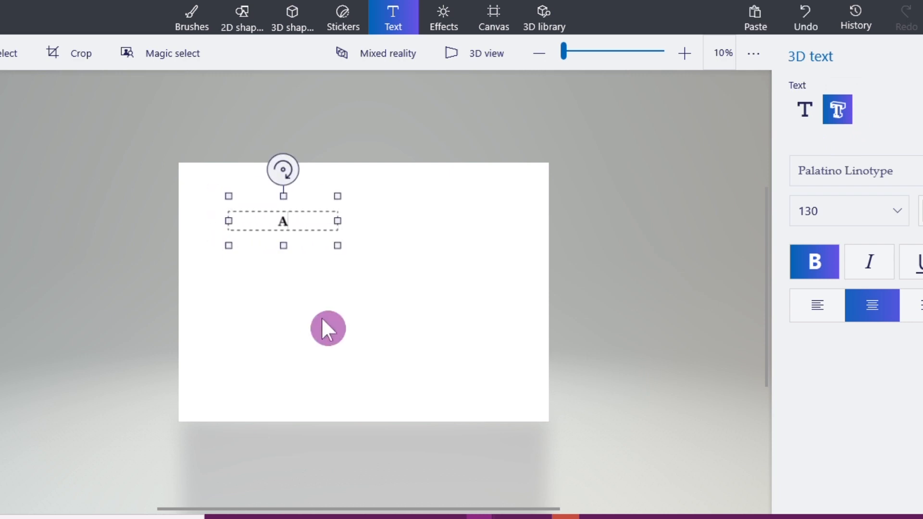
pyautogui.click(391, 298)
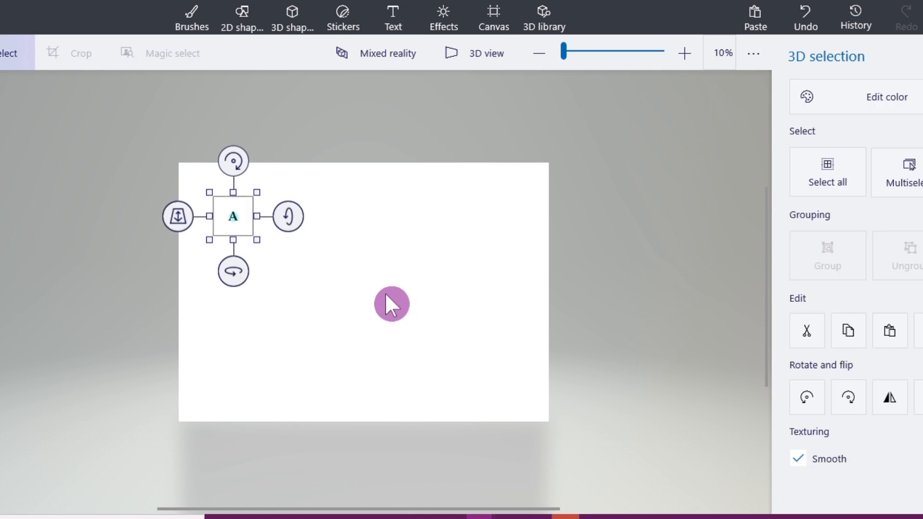
# Enlarge the 3D letter A to more than the canvas's height, move it up over the canvas and check its edges up close.
pyautogui.moveTo(253, 237); pyautogui.dragTo(499, 507)
pyautogui.moveTo(433, 379); pyautogui.dragTo(406, 327)
pyautogui.moveTo(564, 52)
pyautogui.mouseDown()
pyautogui.moveTo(618, 59)
pyautogui.moveTo(567, 57)
pyautogui.mouseUp()
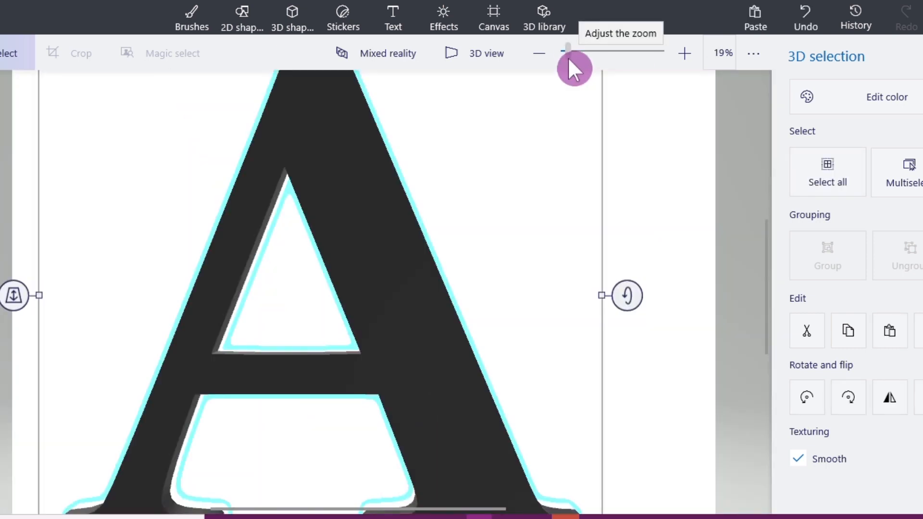
pyautogui.moveTo(567, 56)
pyautogui.mouseDown()
pyautogui.moveTo(601, 60)
pyautogui.moveTo(564, 60)
pyautogui.mouseUp()
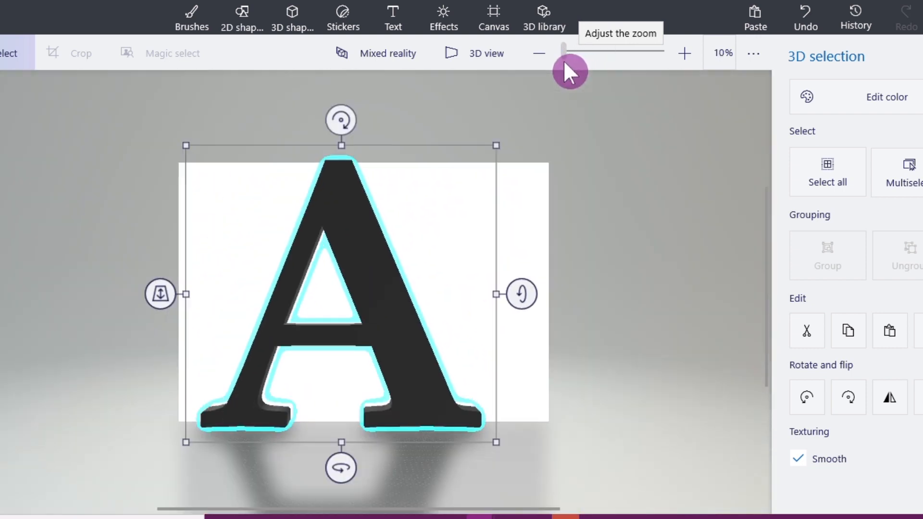
# Scale the 3D letter A down in stages and position it in the upper-left part of the canvas.
pyautogui.moveTo(491, 441); pyautogui.dragTo(361, 305)
pyautogui.click(385, 284)
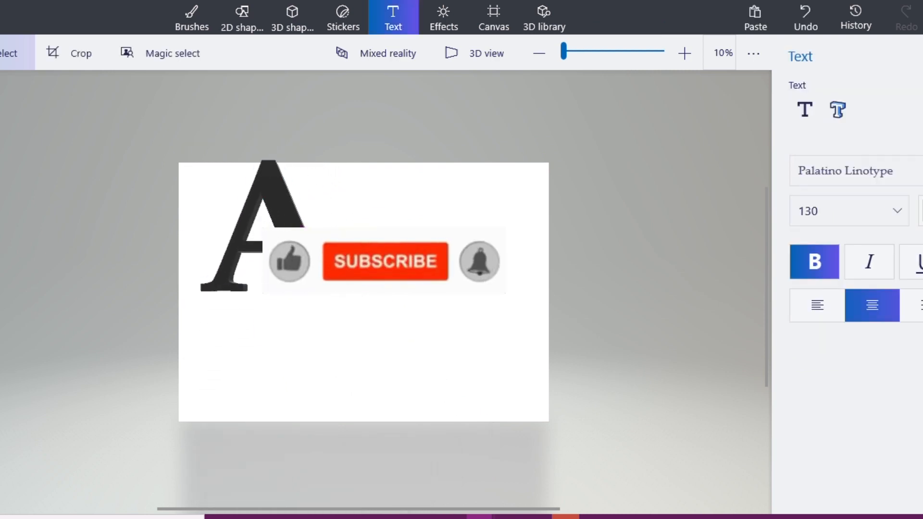
pyautogui.click(298, 225)
pyautogui.click(298, 226)
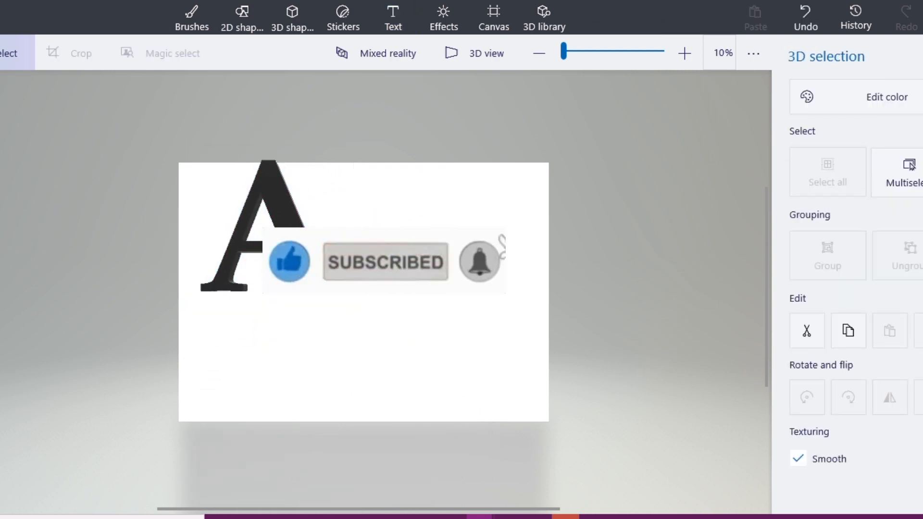
pyautogui.moveTo(290, 243); pyautogui.dragTo(293, 272)
pyautogui.moveTo(358, 333); pyautogui.dragTo(312, 292)
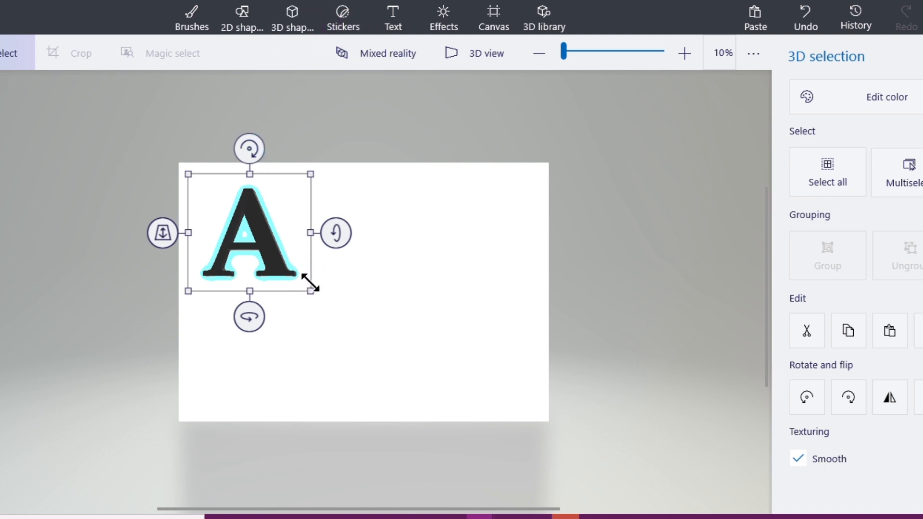
pyautogui.moveTo(315, 300)
pyautogui.mouseDown()
pyautogui.moveTo(488, 425)
pyautogui.moveTo(320, 295)
pyautogui.mouseUp()
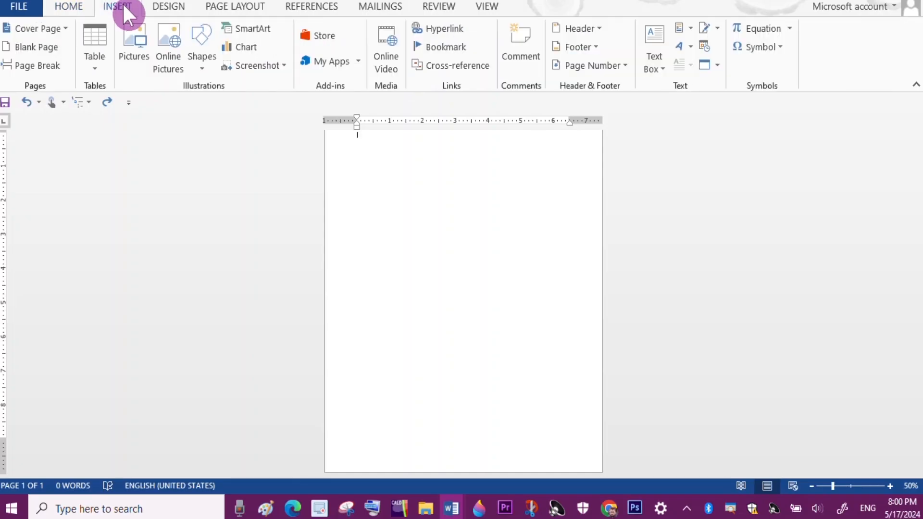
# Switch to Word, insert an Upward Arrow SmartArt graphic on the blank page and resize it.
pyautogui.click(260, 30)
pyautogui.moveTo(530, 145); pyautogui.dragTo(531, 202)
pyautogui.click(395, 218)
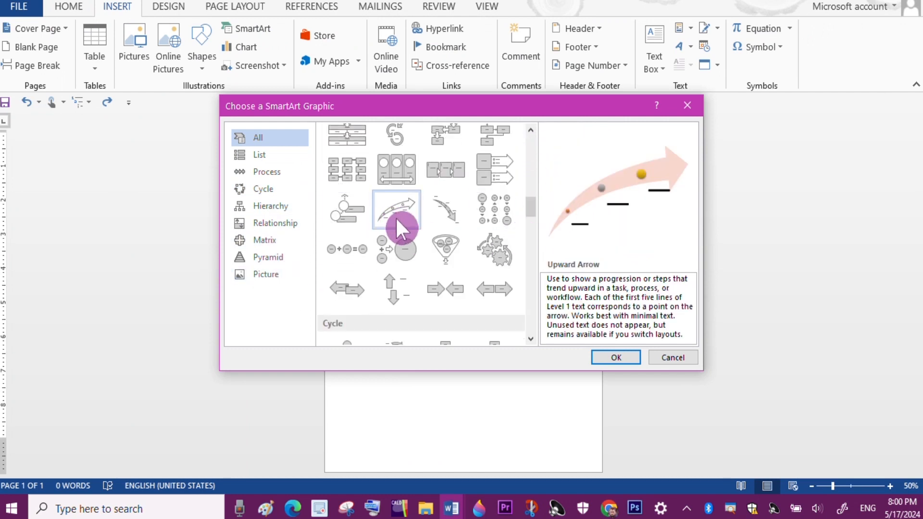
pyautogui.click(602, 355)
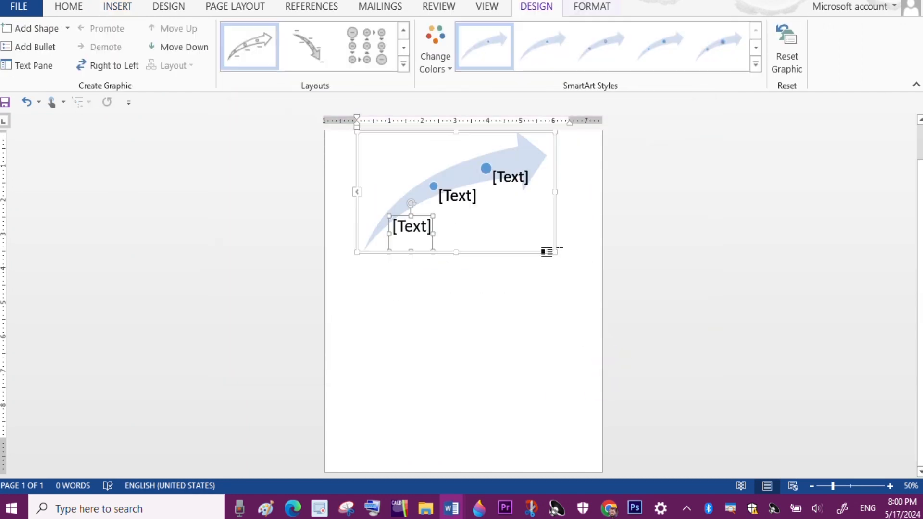
pyautogui.moveTo(353, 128); pyautogui.dragTo(394, 306)
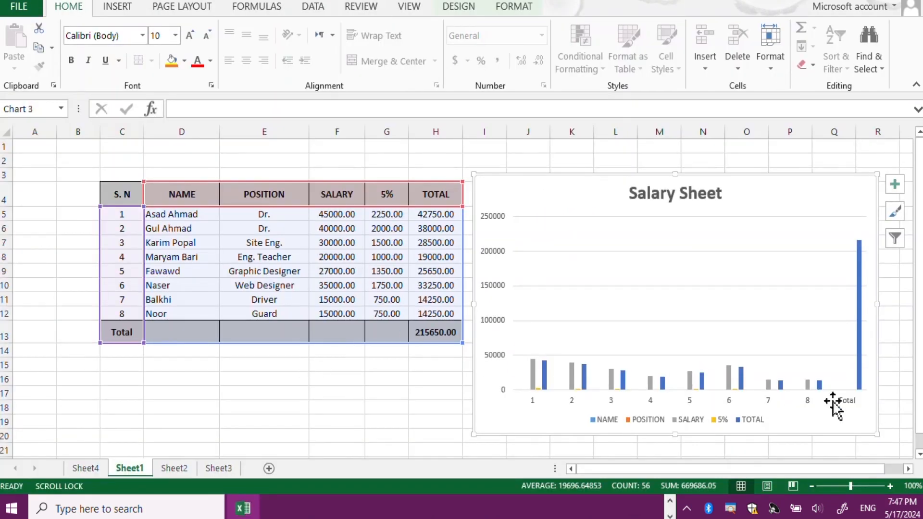
# Switch to Excel and enlarge the Salary Sheet chart from its lower-right corner.
pyautogui.moveTo(874, 437); pyautogui.dragTo(918, 464)
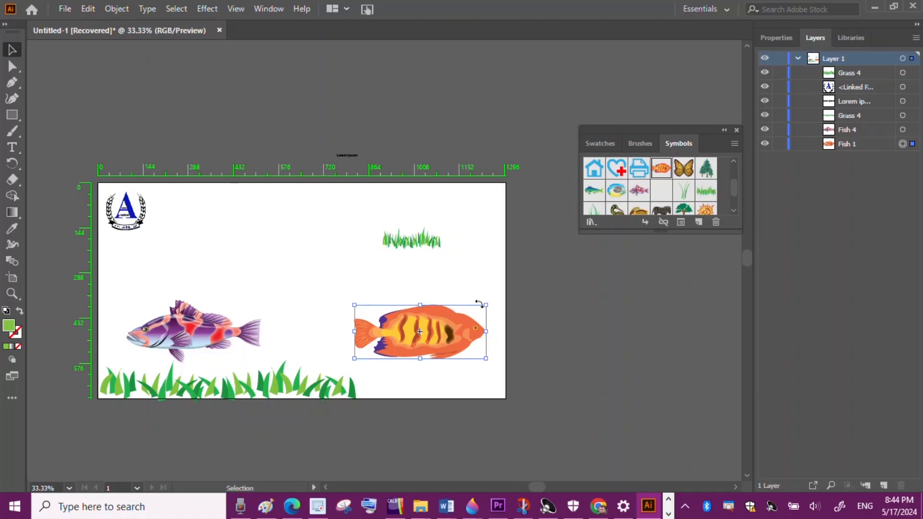
# Switch to Illustrator, stretch the orange fish symbol taller and wider, shrink it again and select the purple fish.
pyautogui.moveTo(488, 306); pyautogui.dragTo(500, 239)
pyautogui.moveTo(354, 301); pyautogui.dragTo(227, 297)
pyautogui.moveTo(366, 239); pyautogui.dragTo(373, 267)
pyautogui.moveTo(501, 312); pyautogui.dragTo(457, 311)
pyautogui.moveTo(232, 314); pyautogui.dragTo(279, 313)
pyautogui.click(207, 329)
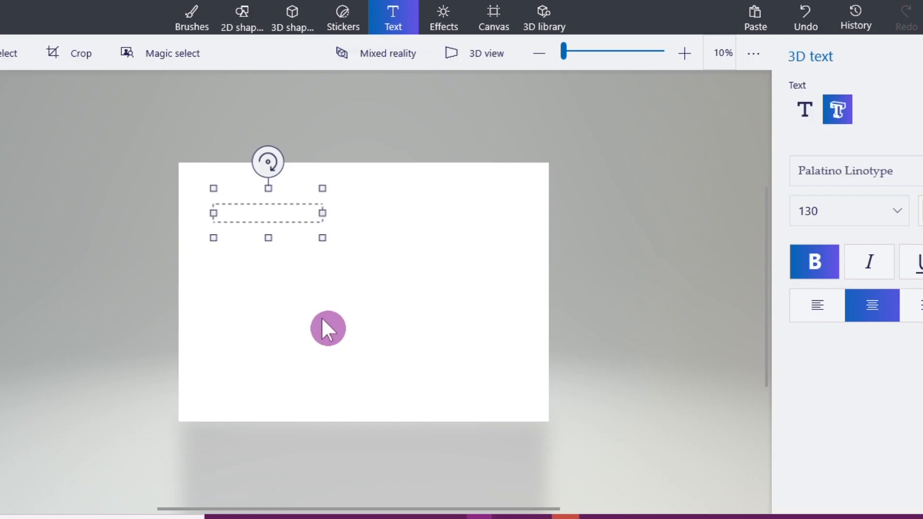
# Switch to Paint 3D, add the 3D text "A" near the canvas's upper-left corner and enlarge it to fill most of the canvas.
pyautogui.write('A')
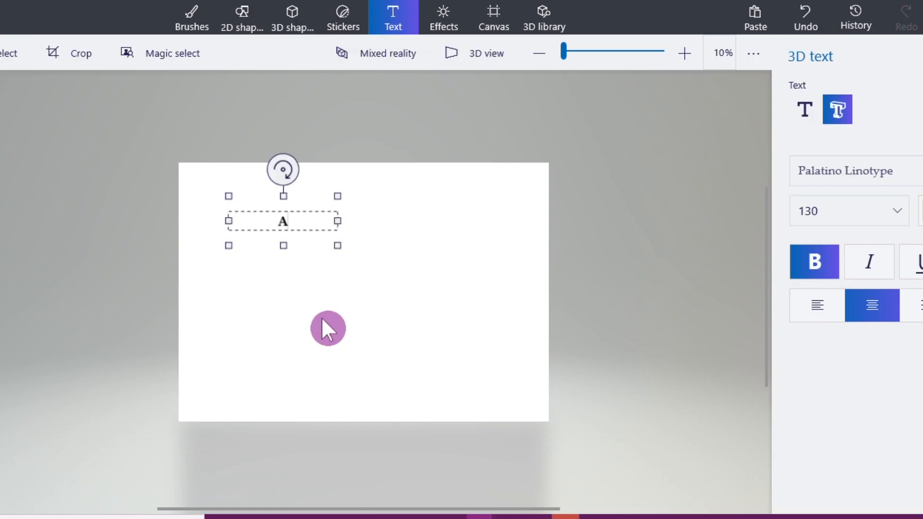
pyautogui.click(392, 296)
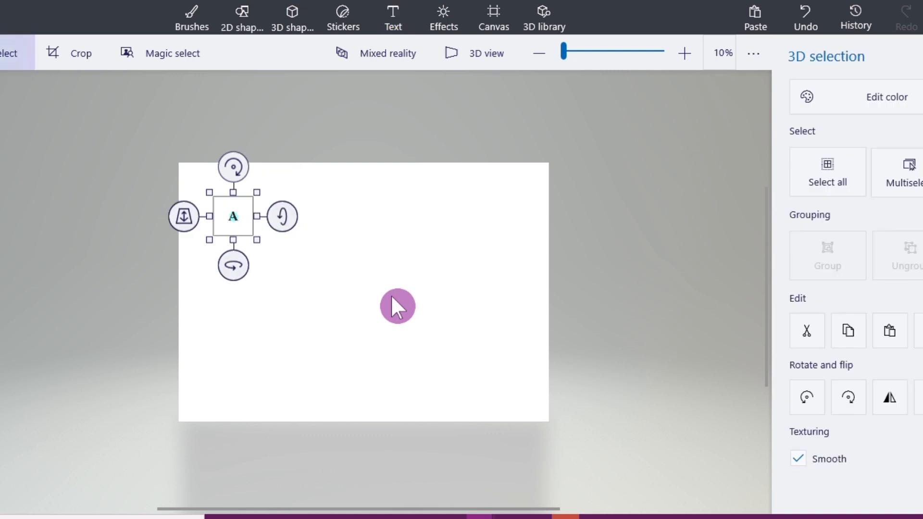
pyautogui.moveTo(253, 237); pyautogui.dragTo(498, 506)
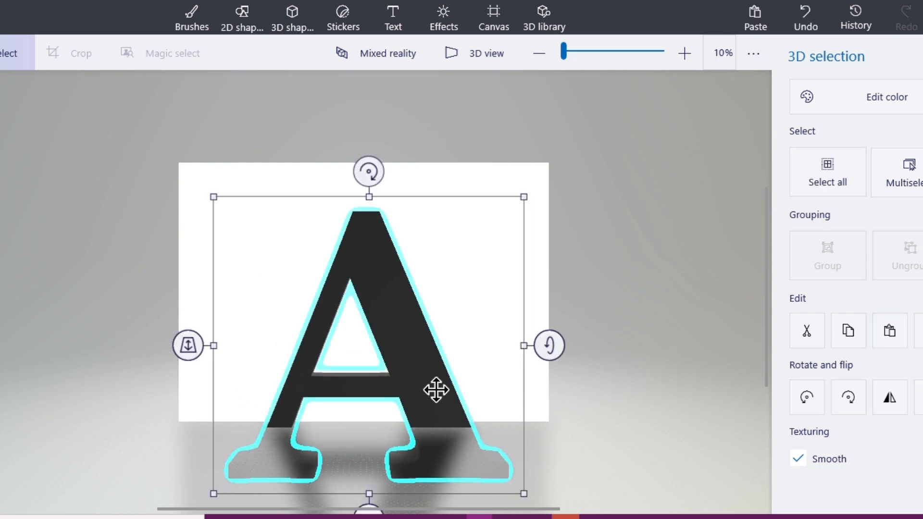
pyautogui.click(434, 245)
# Shrink the enlarged 3D letter A and reposition it within the upper-left area of the canvas.
pyautogui.moveTo(564, 52); pyautogui.dragTo(346, 298)
pyautogui.press('Escape')
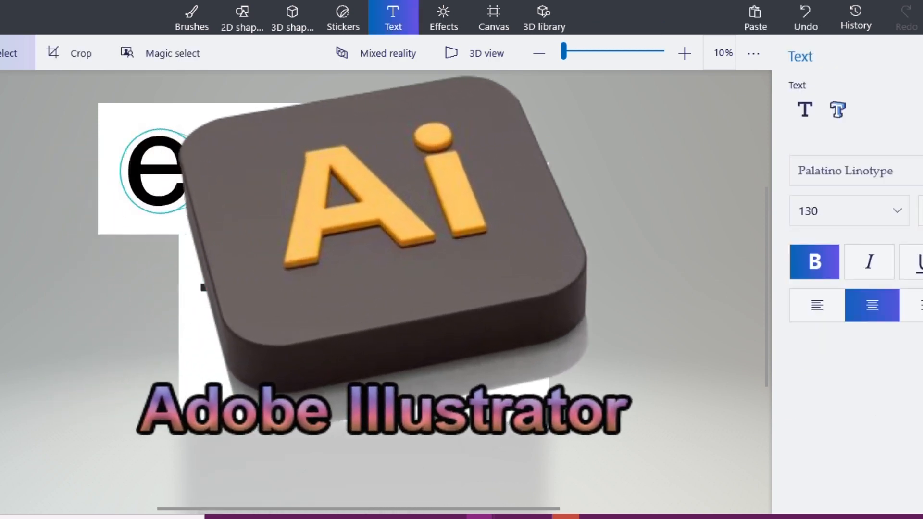
pyautogui.click(295, 235)
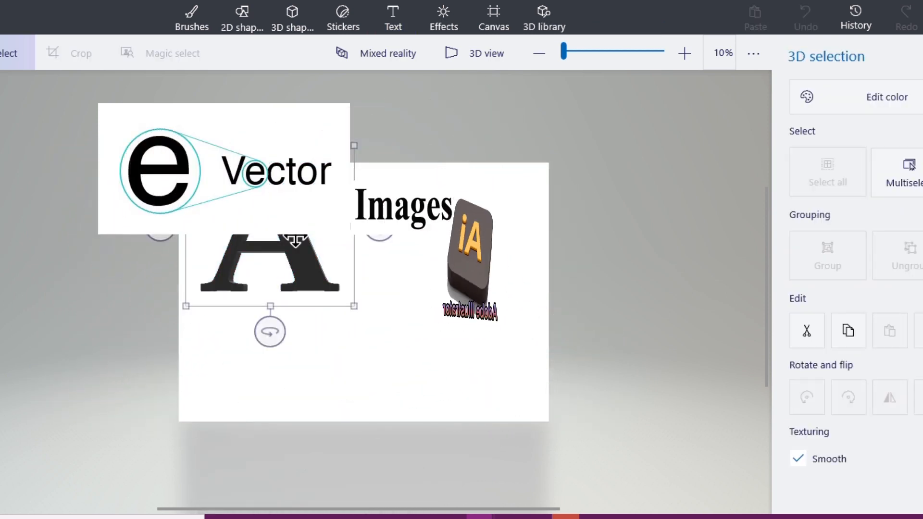
pyautogui.moveTo(291, 243); pyautogui.dragTo(302, 274)
pyautogui.moveTo(354, 336); pyautogui.dragTo(307, 290)
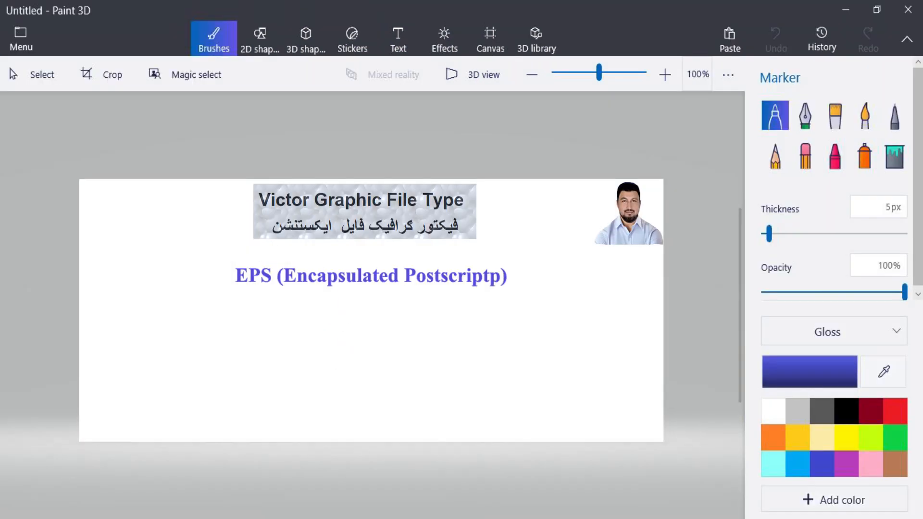